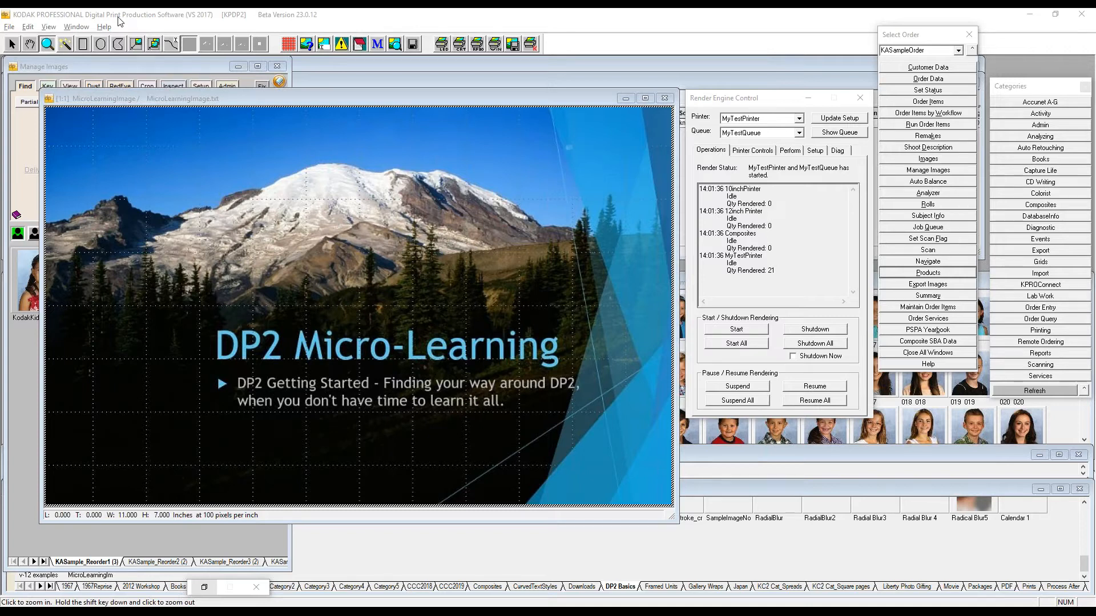
- Bring the Manage Images window to the front using the list of open windows
click(78, 28)
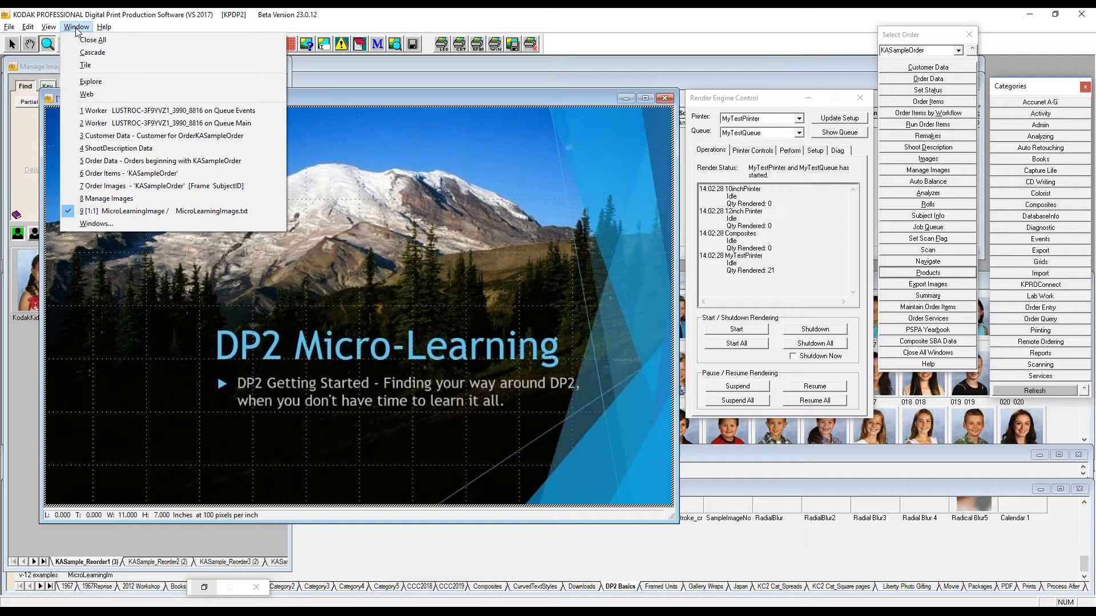
click(750, 101)
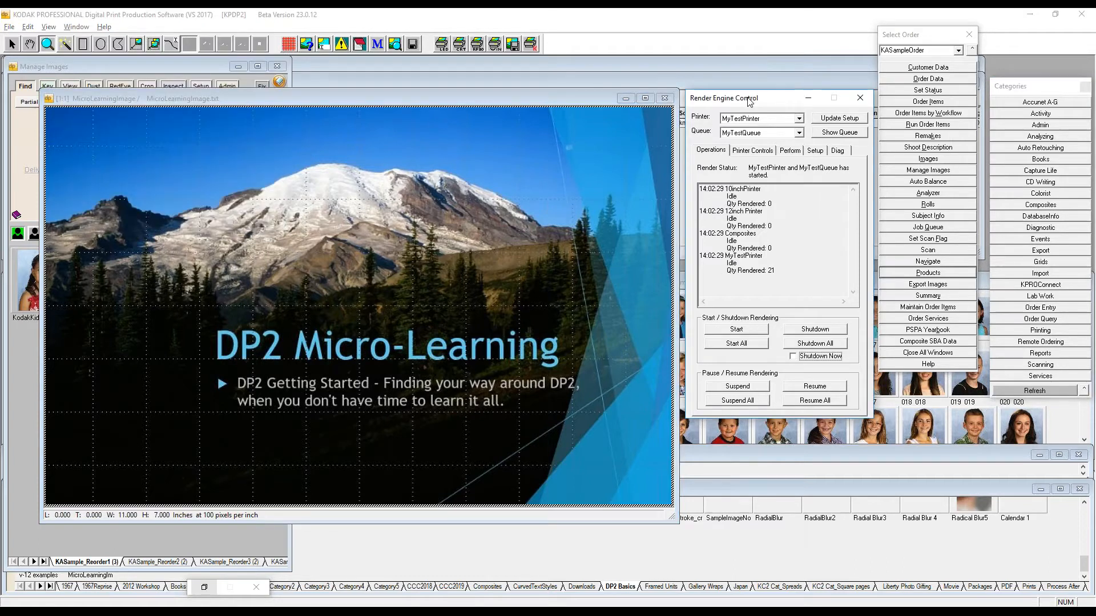
click(78, 27)
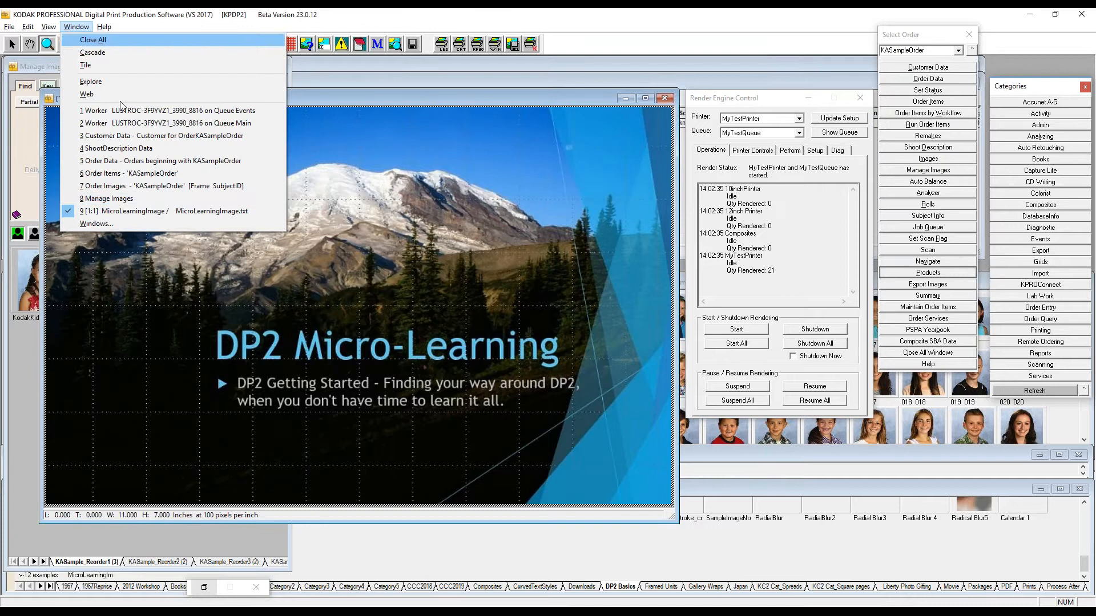
click(121, 200)
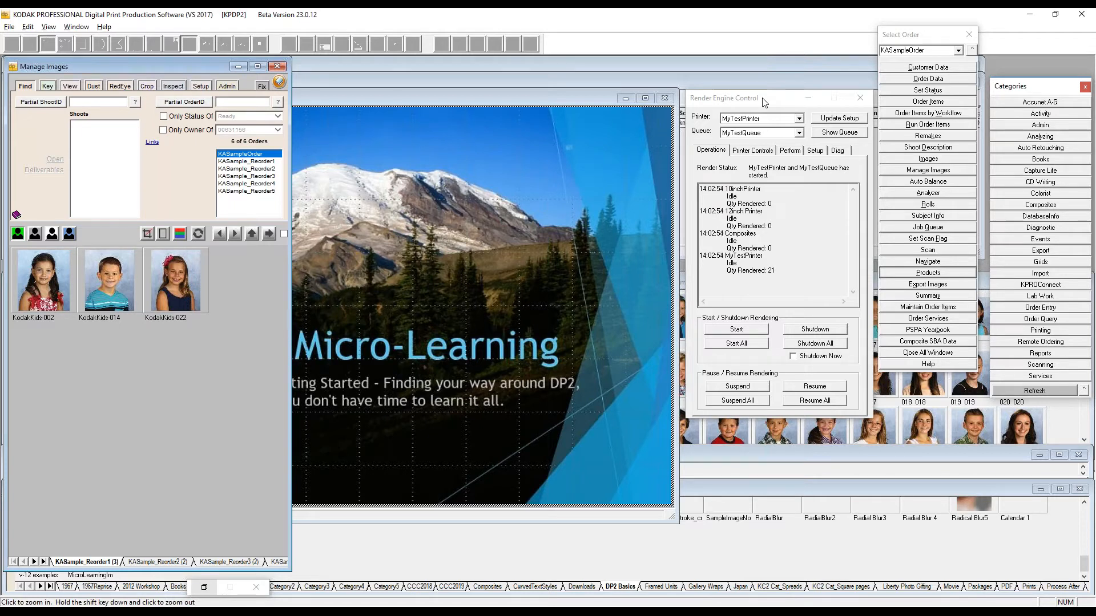
- Close all open document windows, saving the changes to MicroLearningImage.txt
click(80, 27)
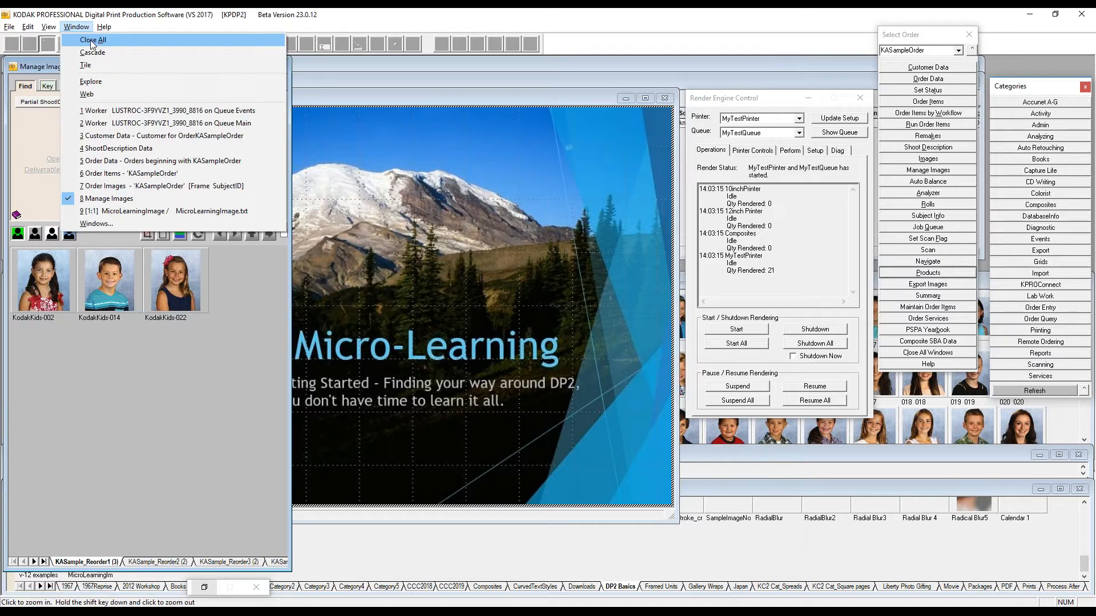
click(92, 40)
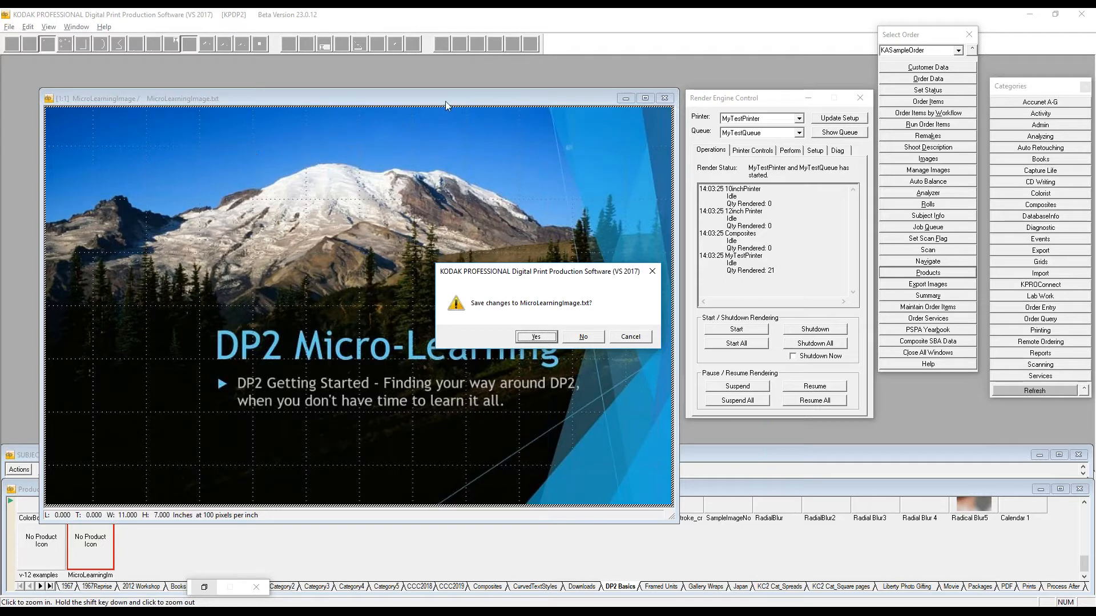
click(536, 336)
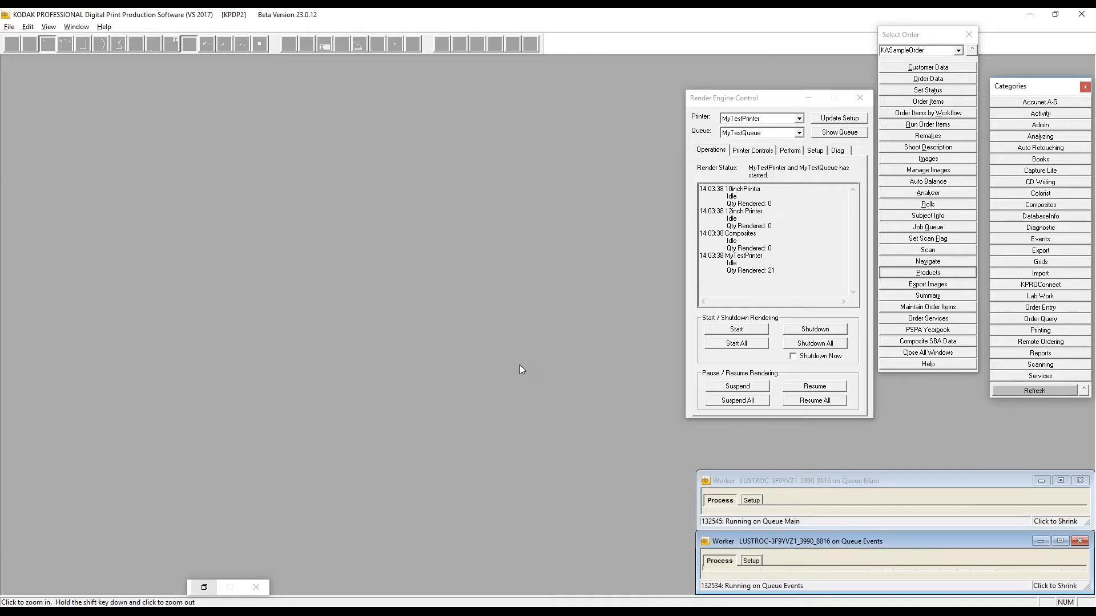
- Restore the minimized Export Images window, shift it slightly and minimize it again
click(204, 587)
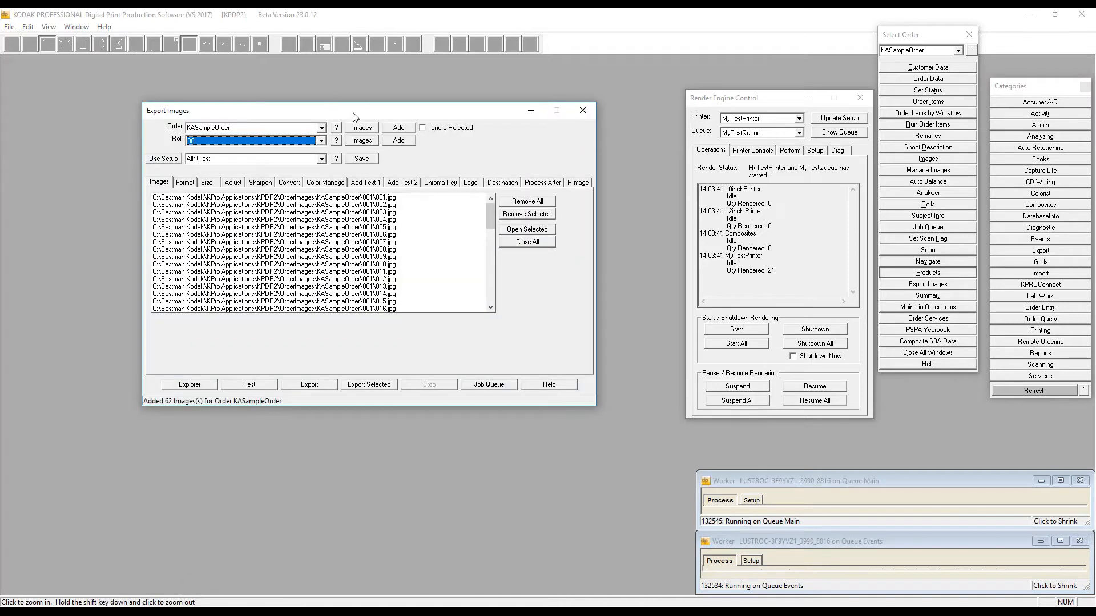
drag(353, 116, 336, 116)
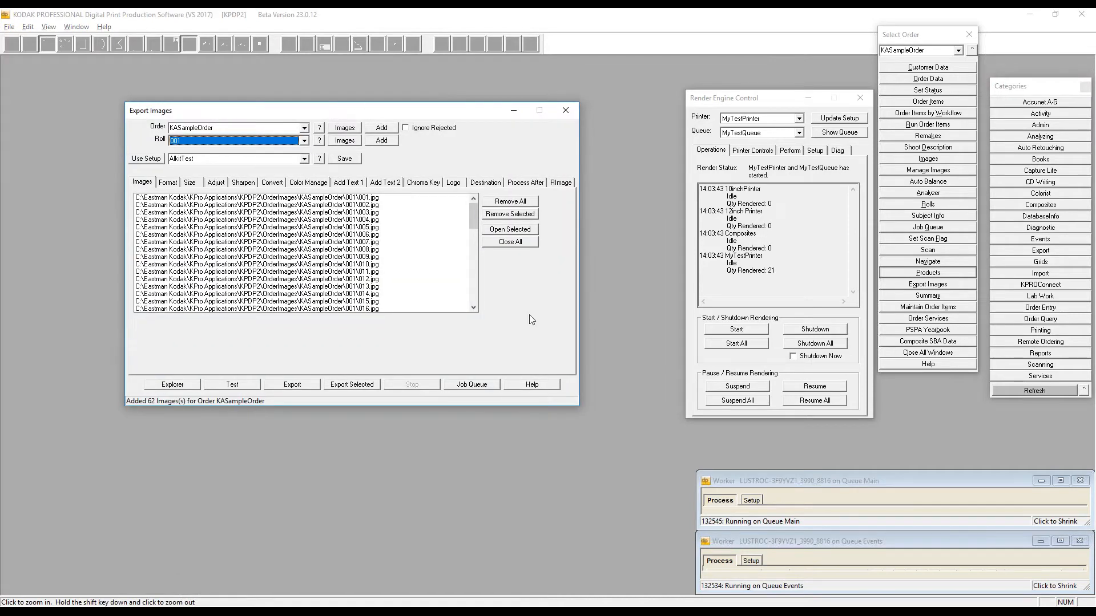
click(514, 112)
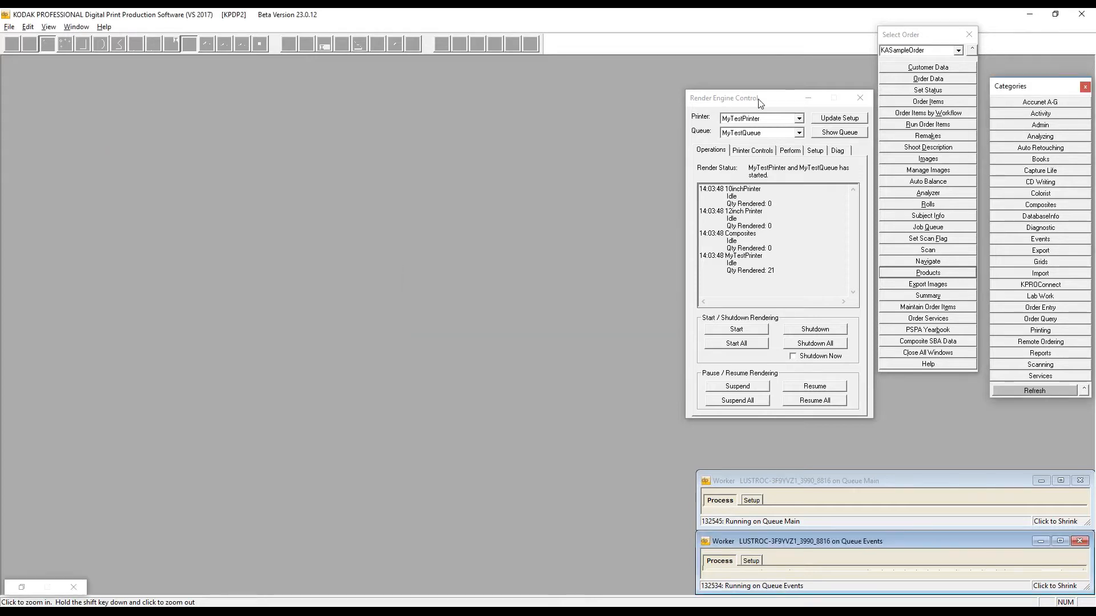
- Move and minimize the Render Engine Control window, and close the Select Order window
drag(760, 103, 571, 89)
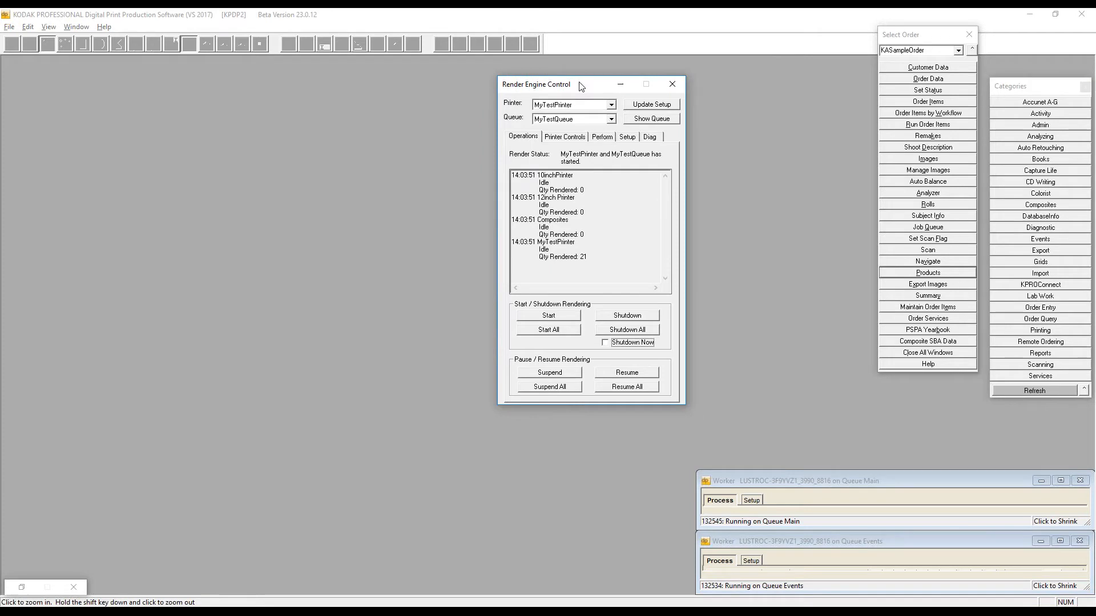
click(622, 84)
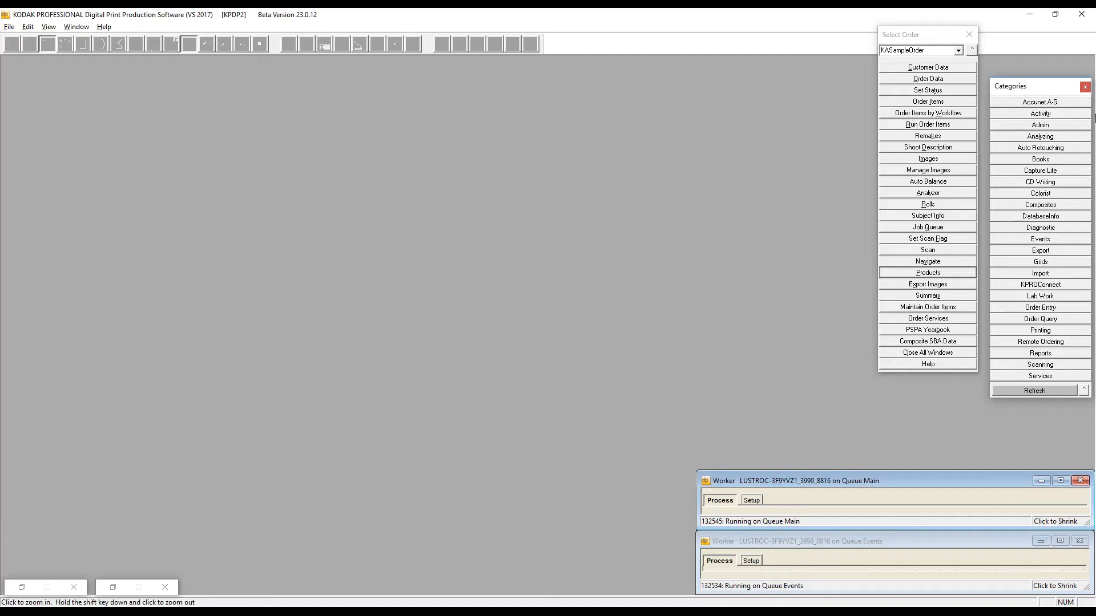
click(967, 36)
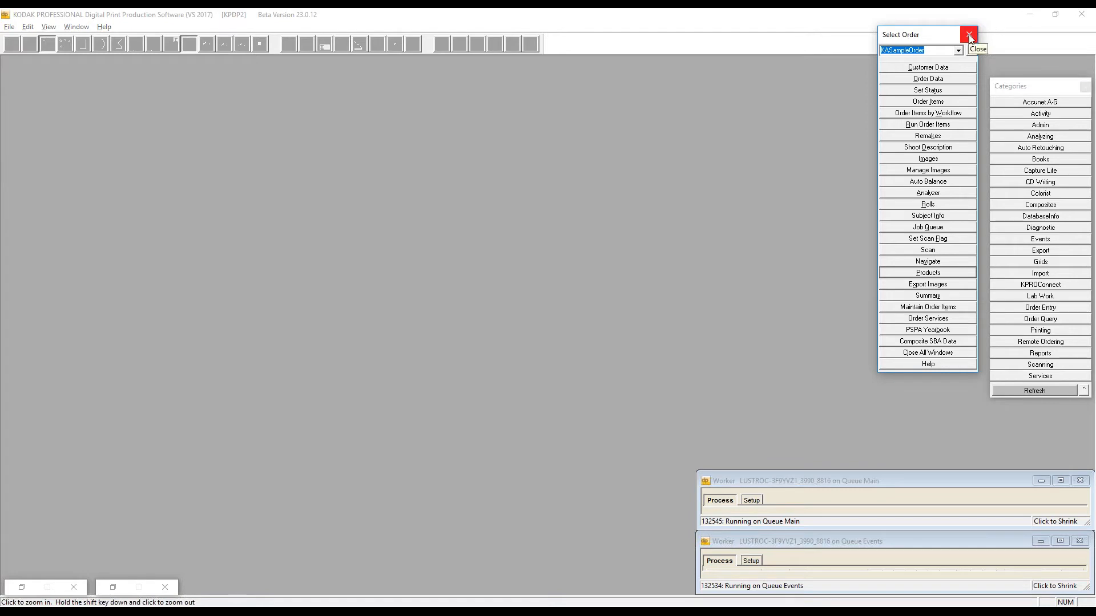
click(968, 36)
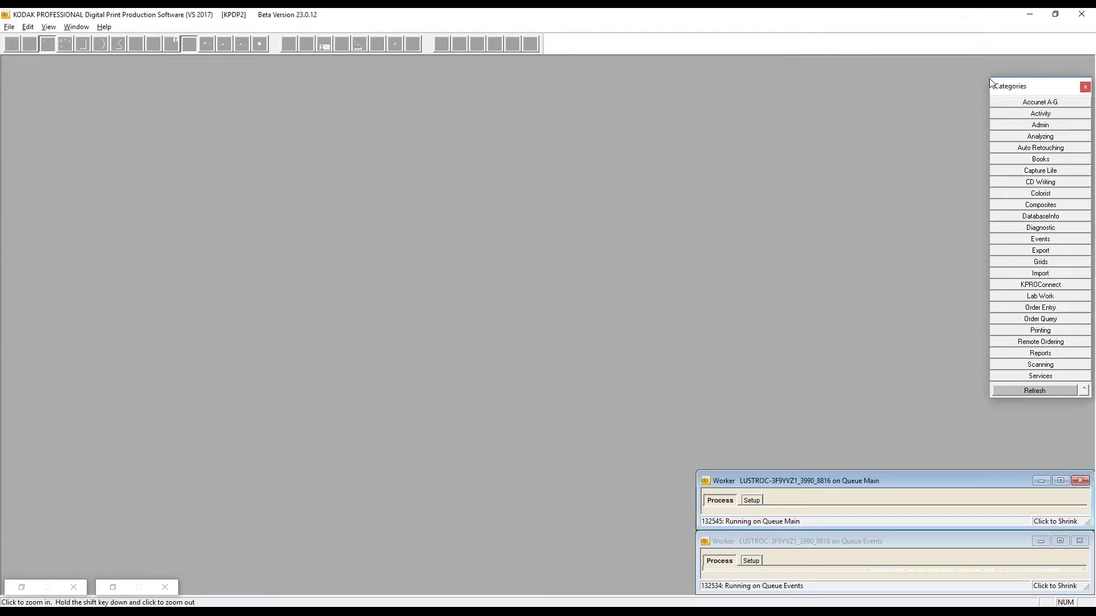
- Move the Categories window inward and display the Order Entry category, returning once to the category list
drag(991, 81, 926, 73)
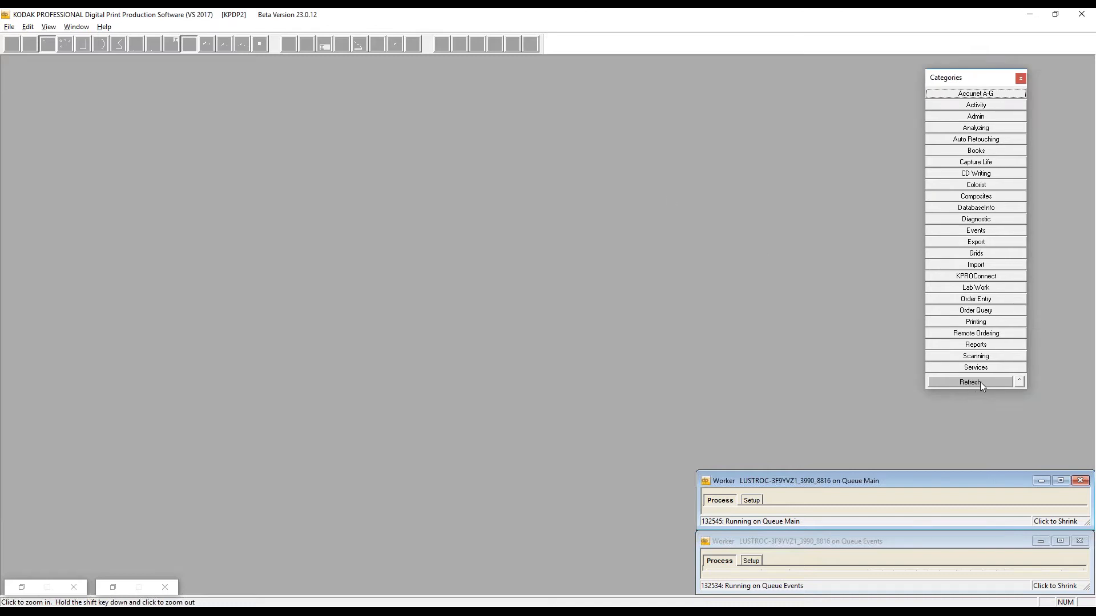
click(989, 299)
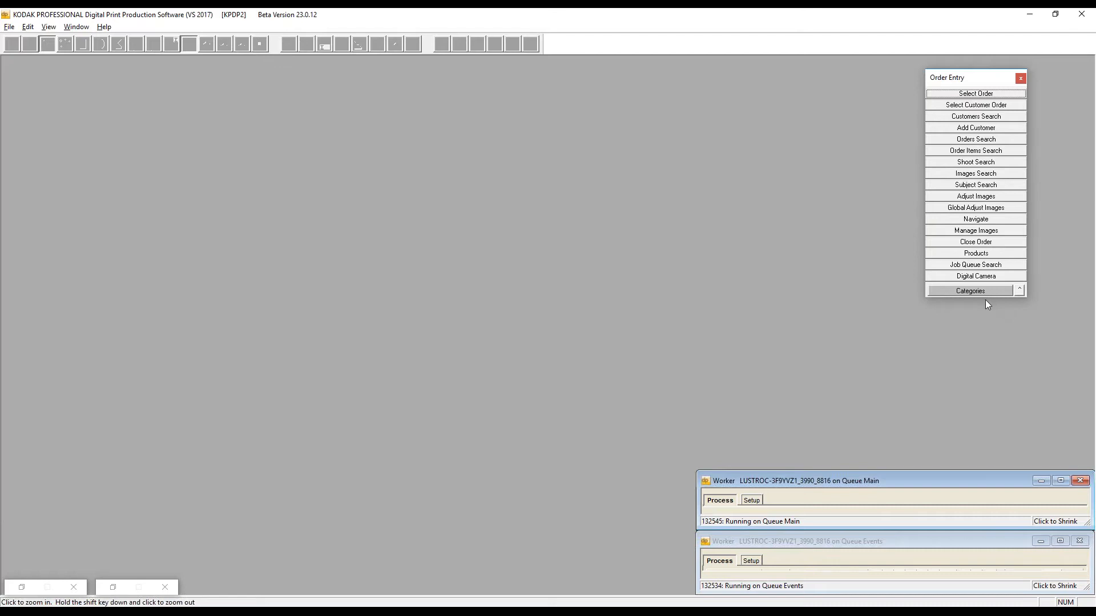
click(980, 291)
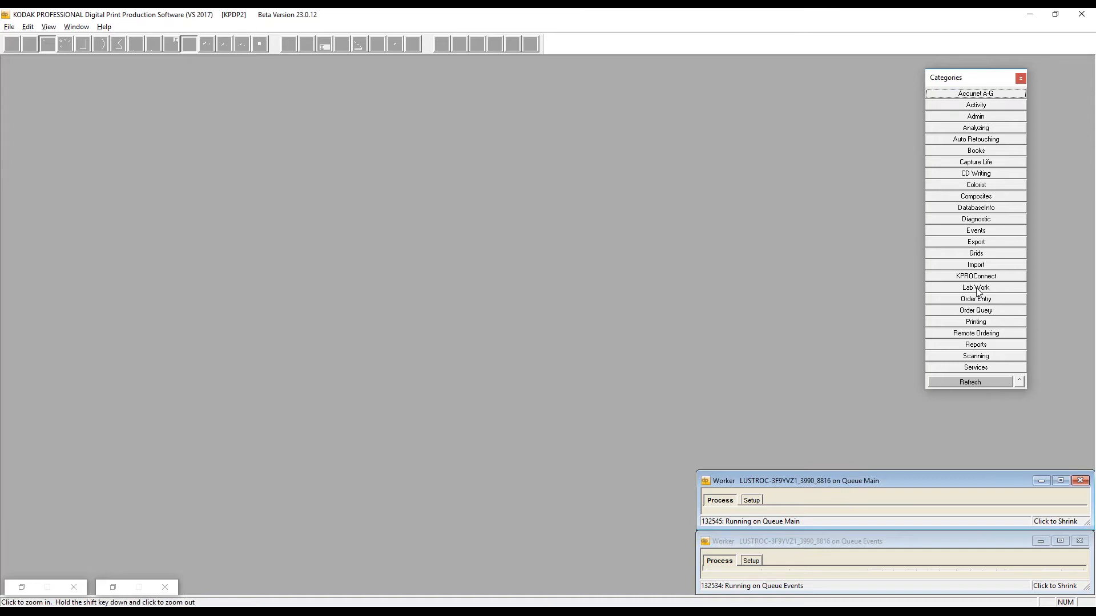
click(991, 300)
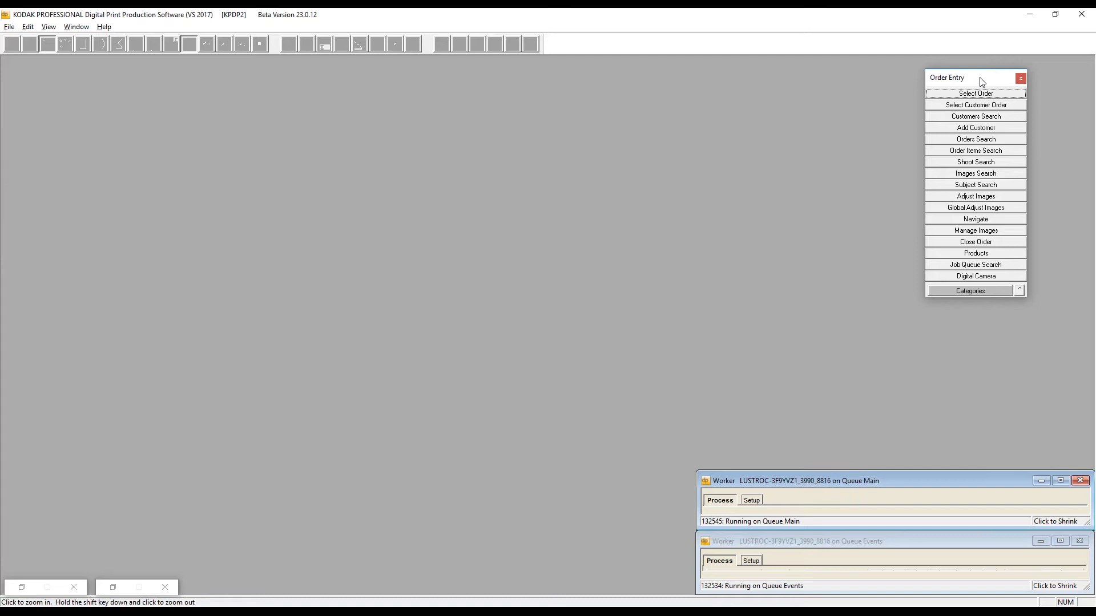
- Use Select Order to look up orders starting with "ka" and open KASampleOrder
click(983, 97)
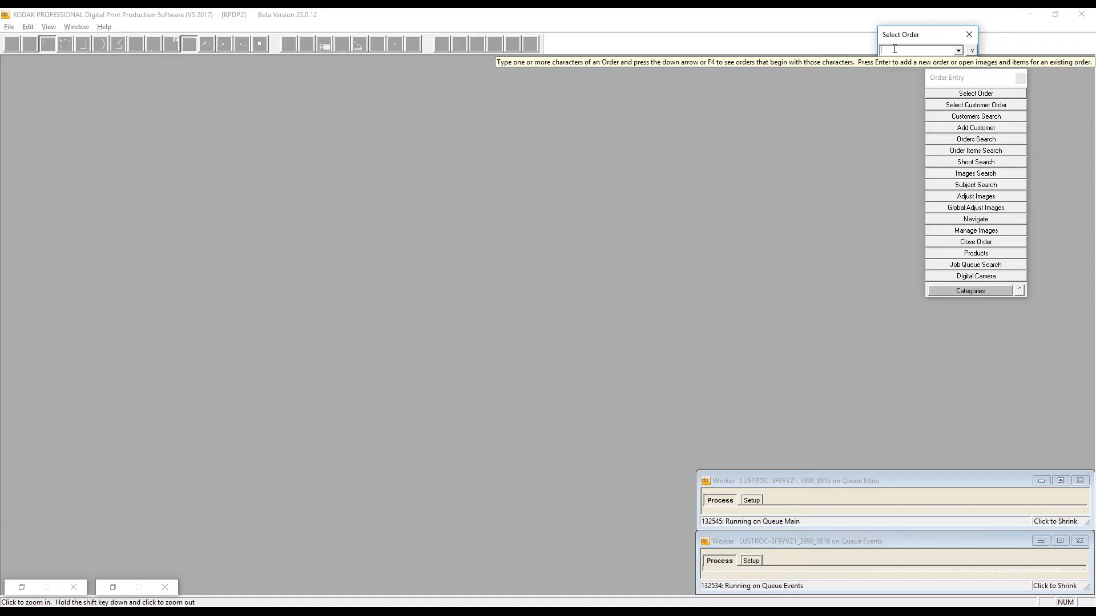
text(ka)
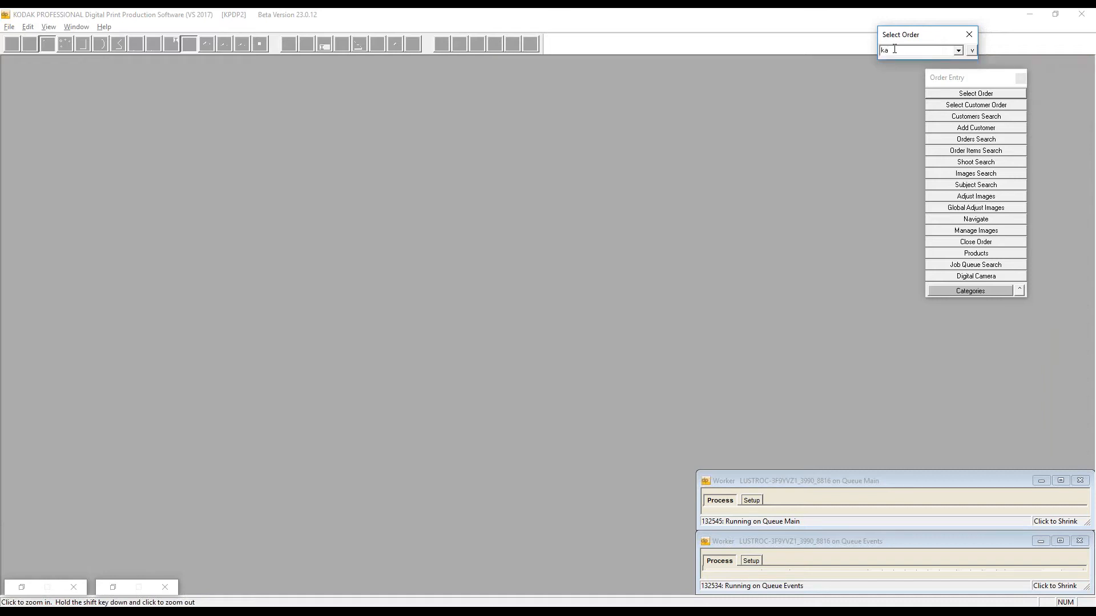
click(959, 50)
click(912, 105)
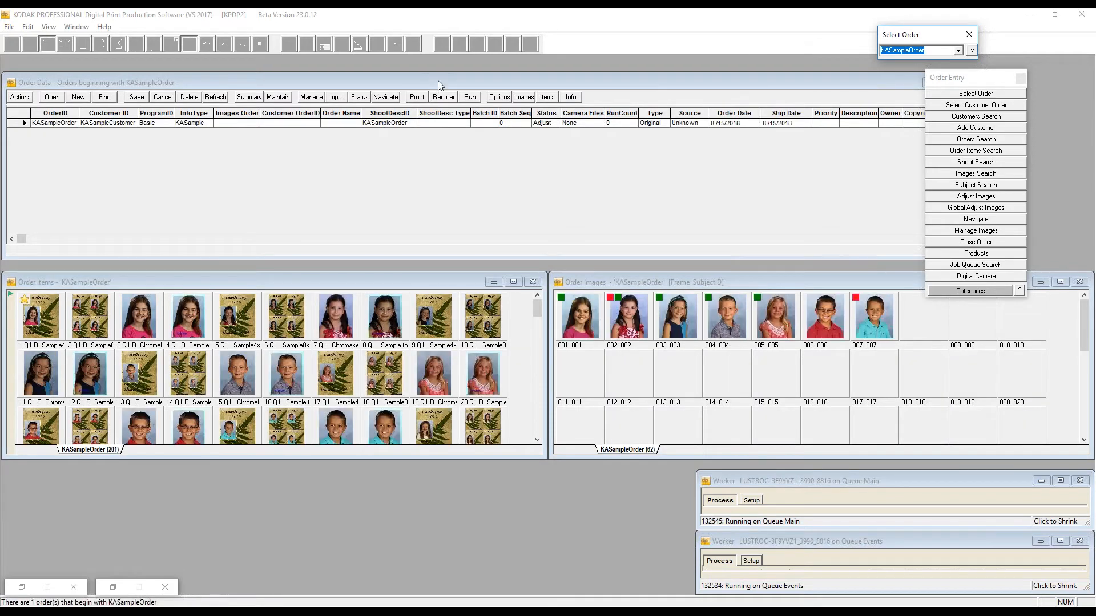
- Activate the Order Data, Order Items and Order Images windows of KASampleOrder in turn
click(438, 81)
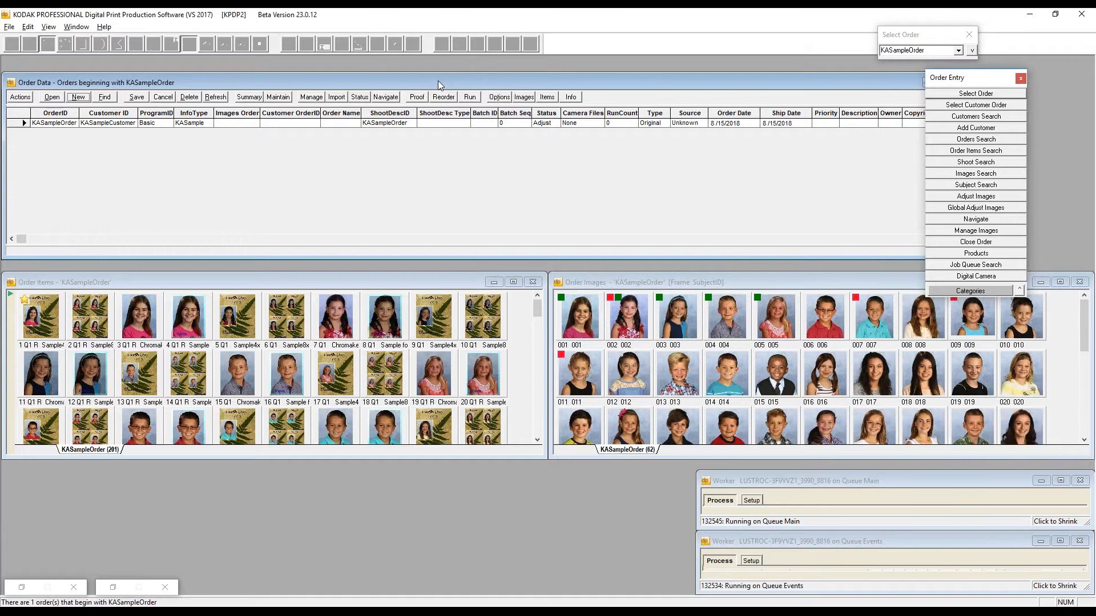
click(317, 281)
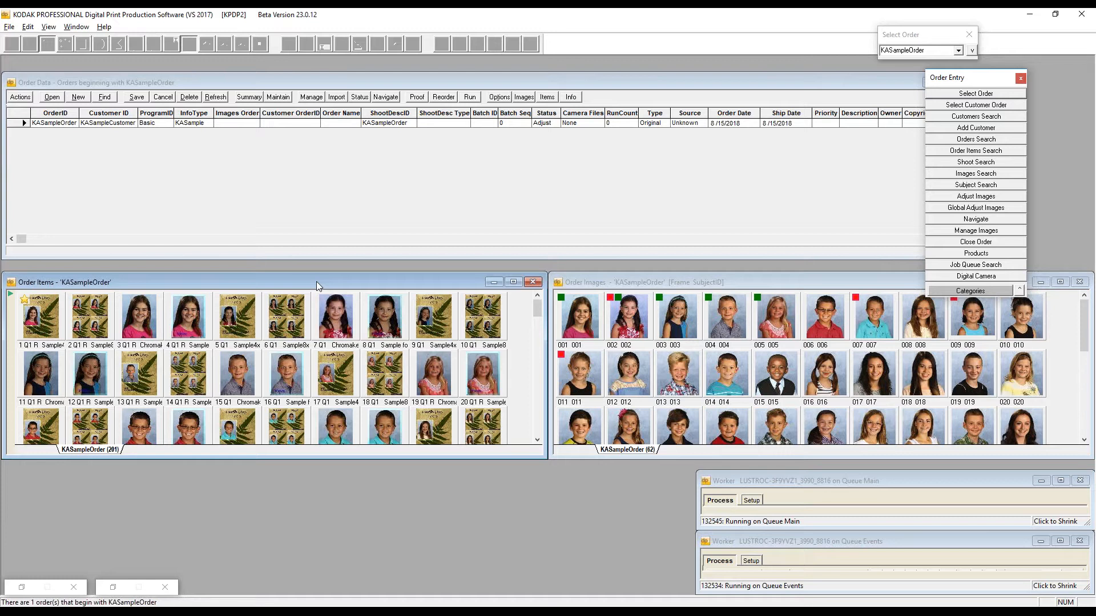
click(642, 283)
- Expand the Select Order window's function list and open KASampleOrder's order items by workflow
click(926, 38)
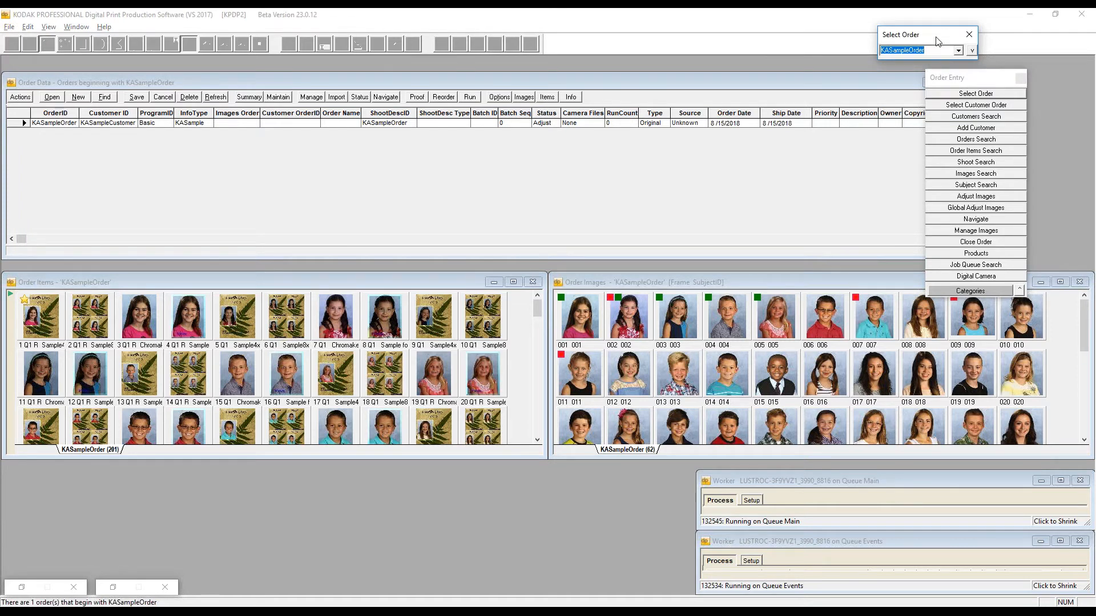
click(972, 50)
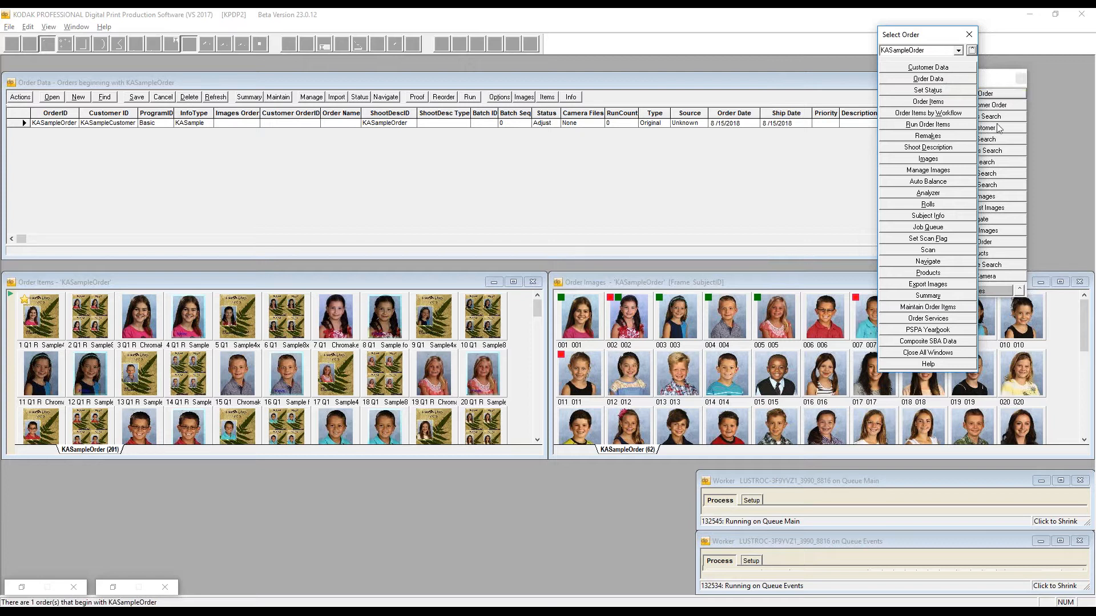
click(930, 113)
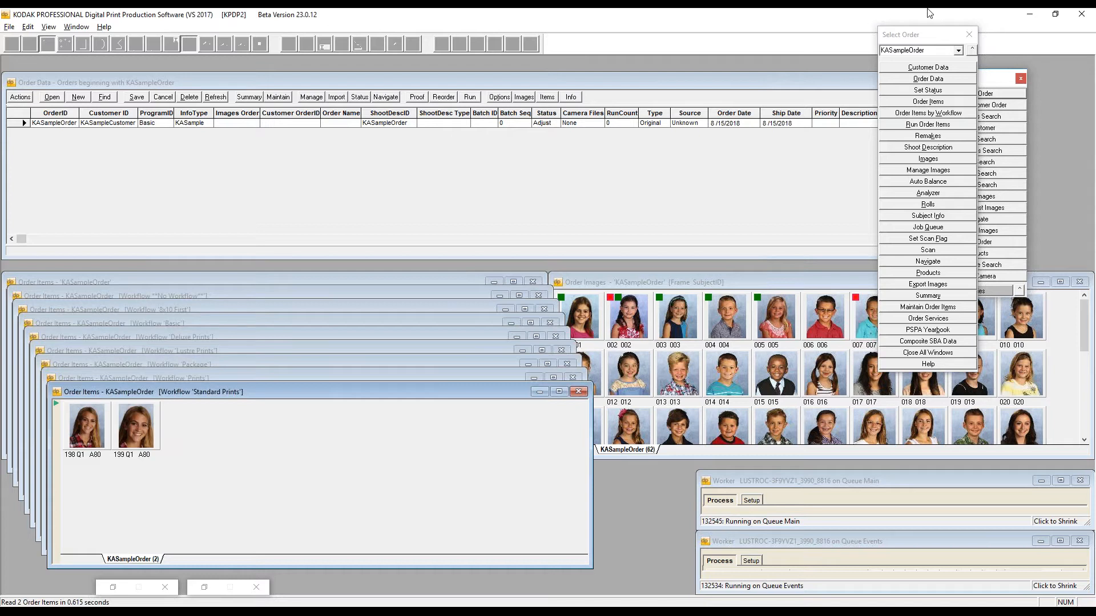
- Close the order item windows for the Standard Prints, Prints, Package, Lustre Prints and Deluxe Prints workflows
click(579, 392)
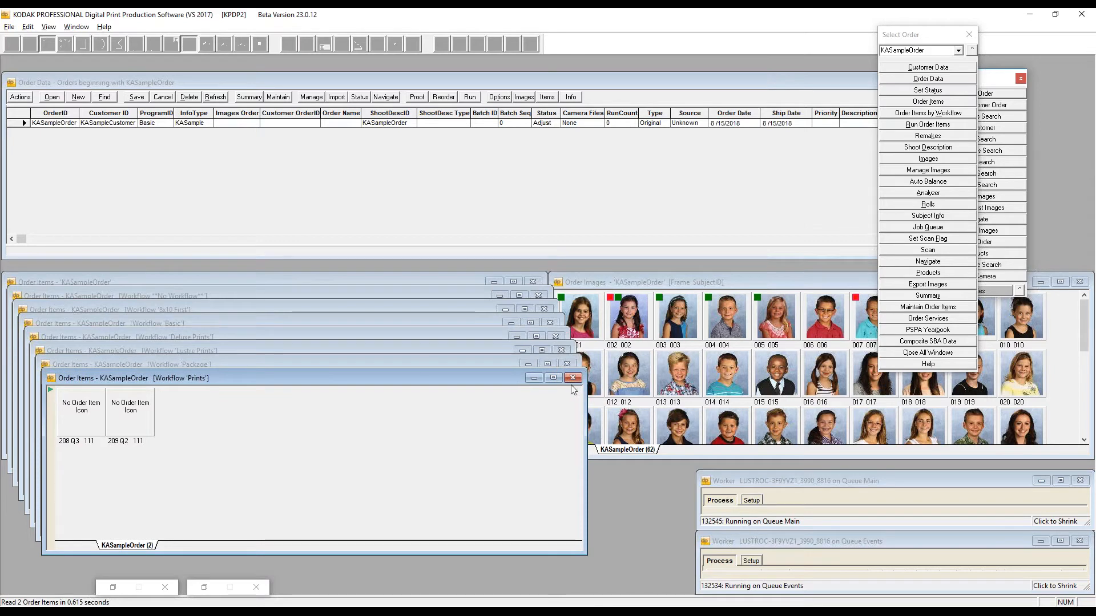
click(574, 380)
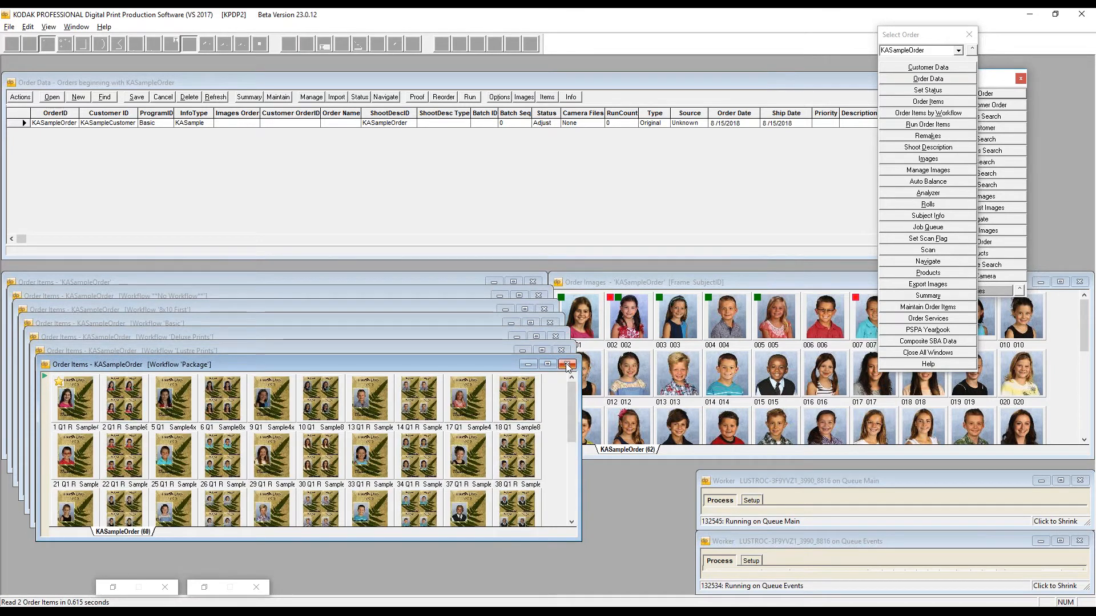
click(573, 366)
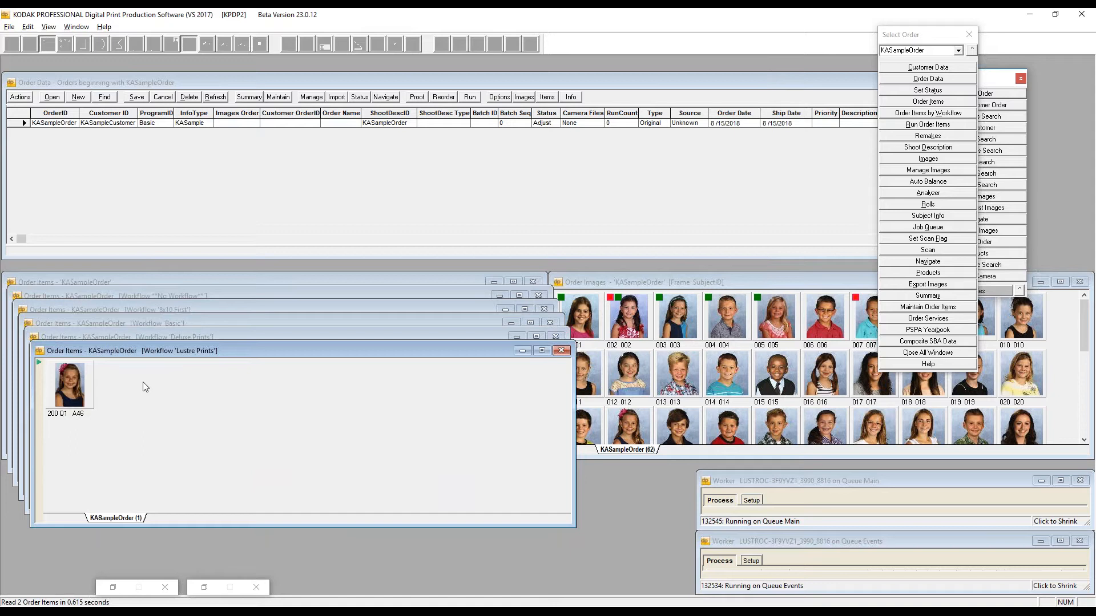
click(561, 351)
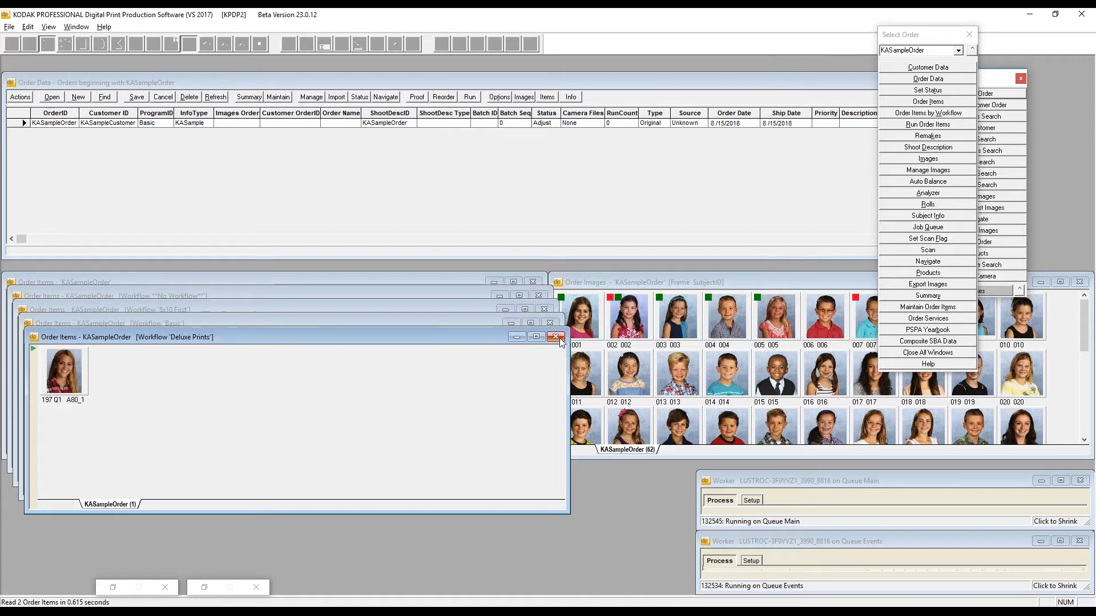
click(557, 337)
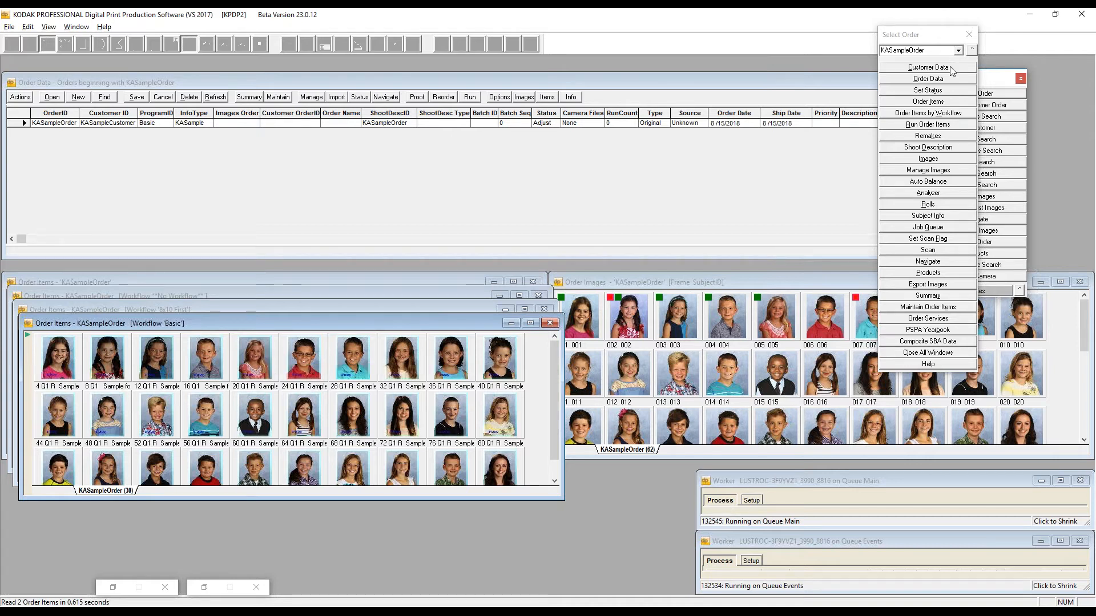
- Close all remaining order windows of KASampleOrder at once
click(937, 36)
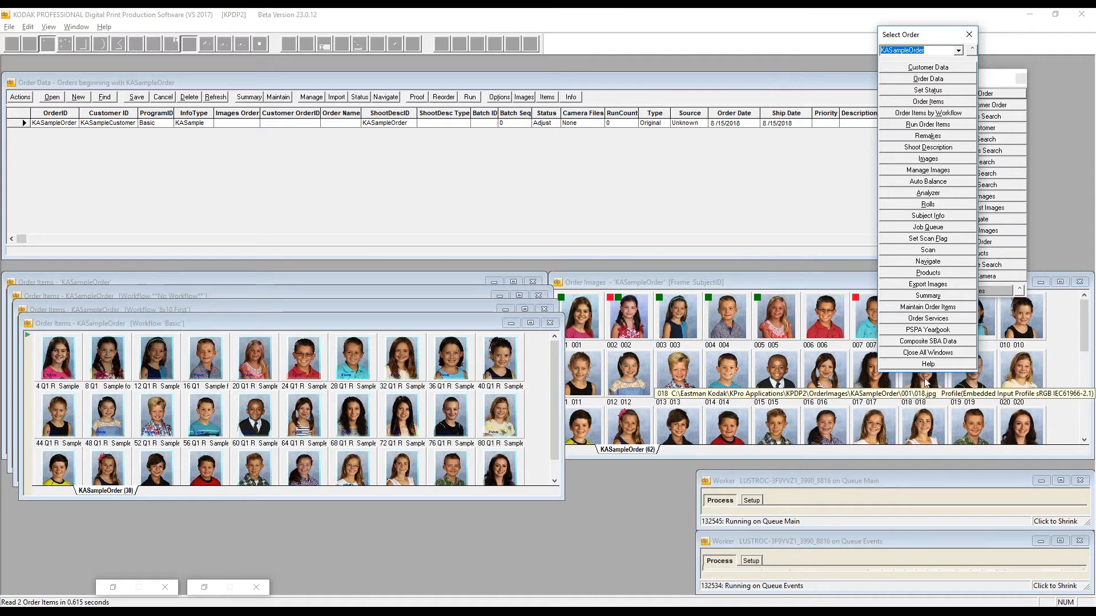
click(83, 29)
click(93, 39)
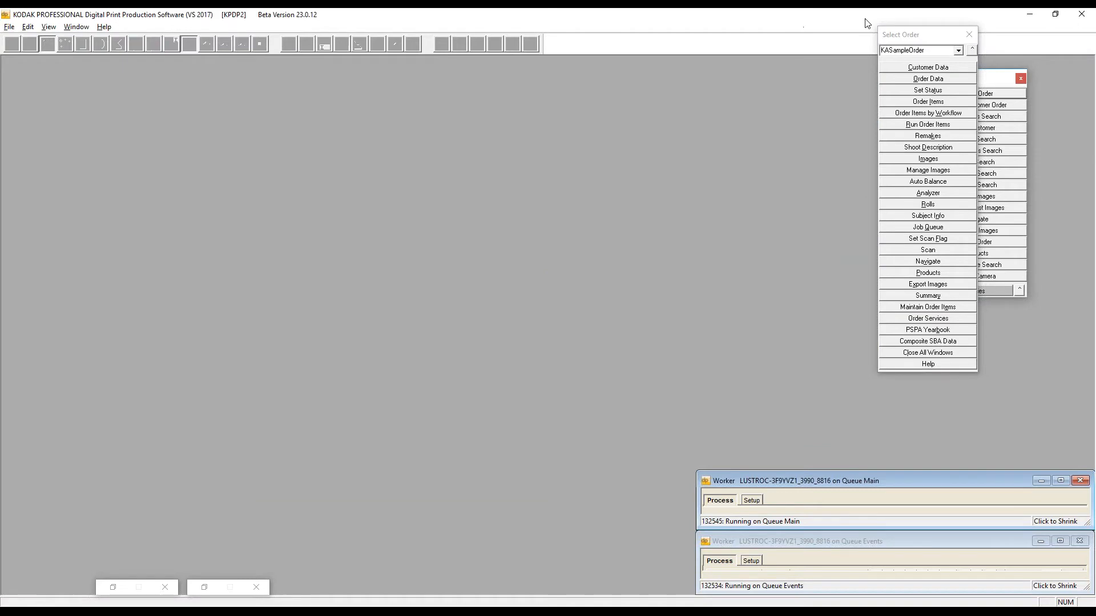
- Open the images of KASampleOrder from the Select Order window
click(918, 38)
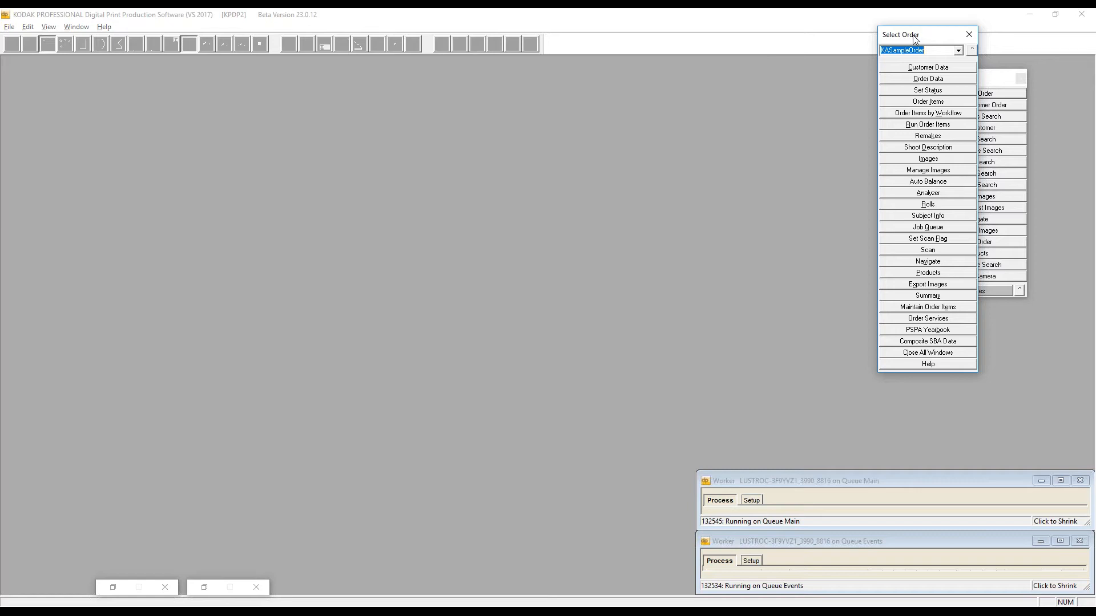
click(918, 160)
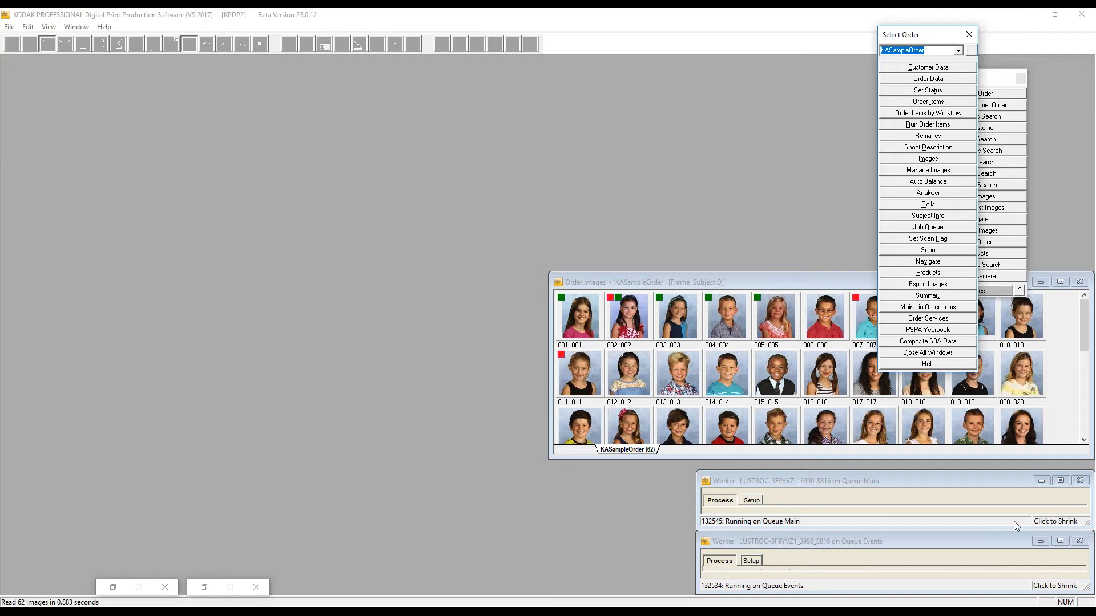
- Close the Order Images window of KASampleOrder
click(911, 481)
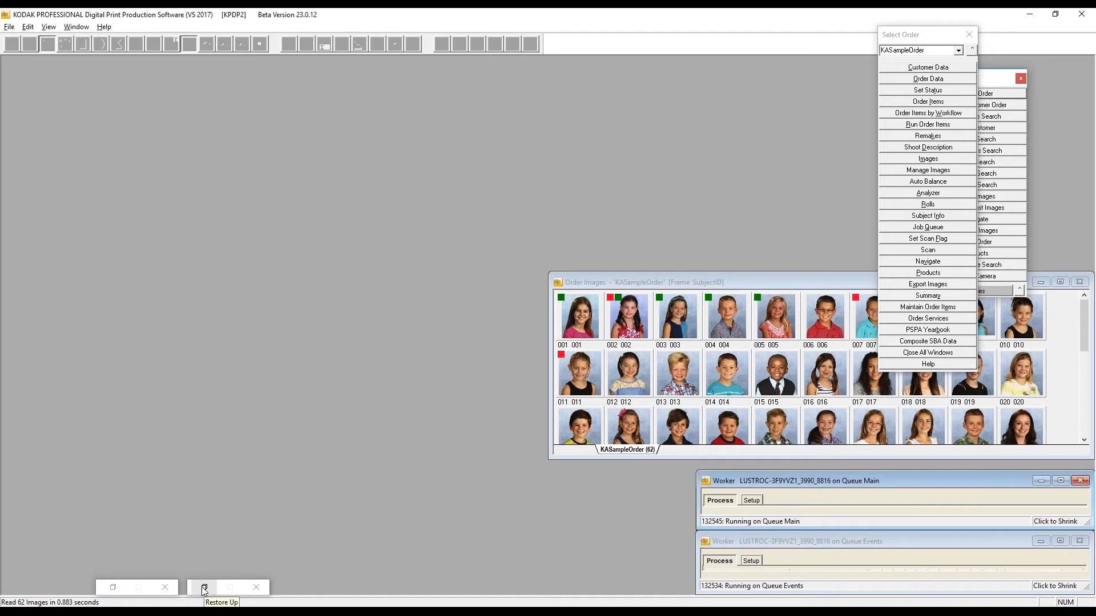
click(936, 38)
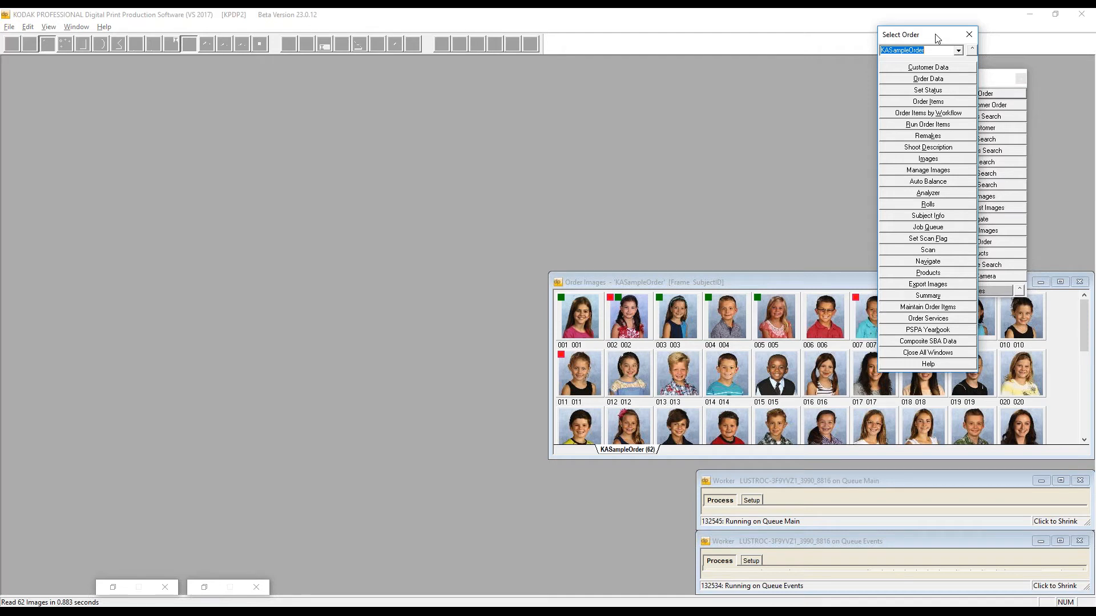
double_click(561, 282)
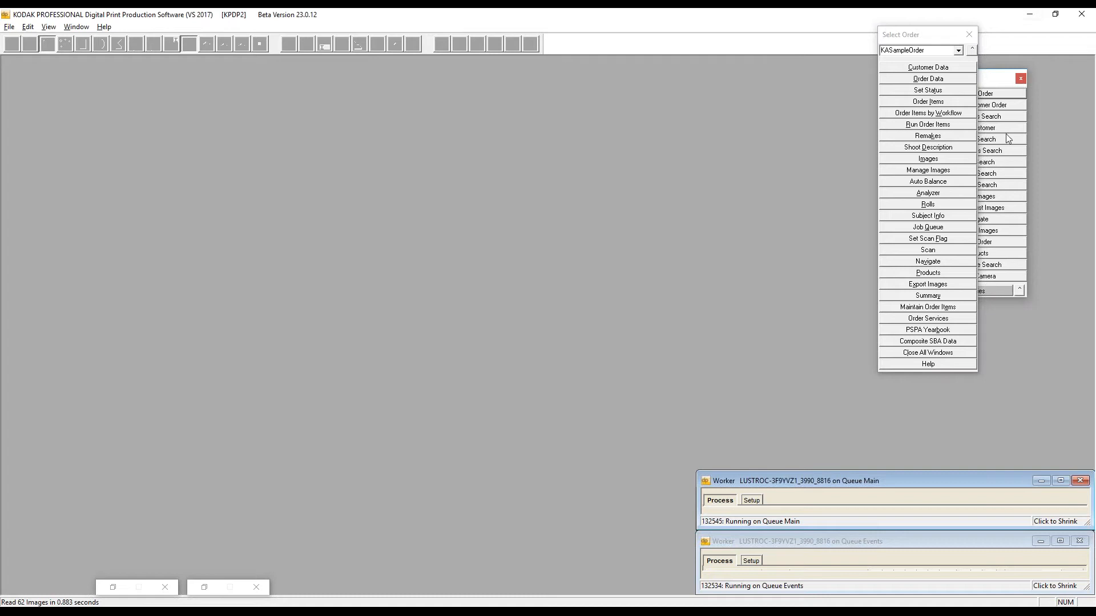
- Open Navigate for KASampleOrder, place its window beside the image of frame 001, and look through the frame list
click(941, 264)
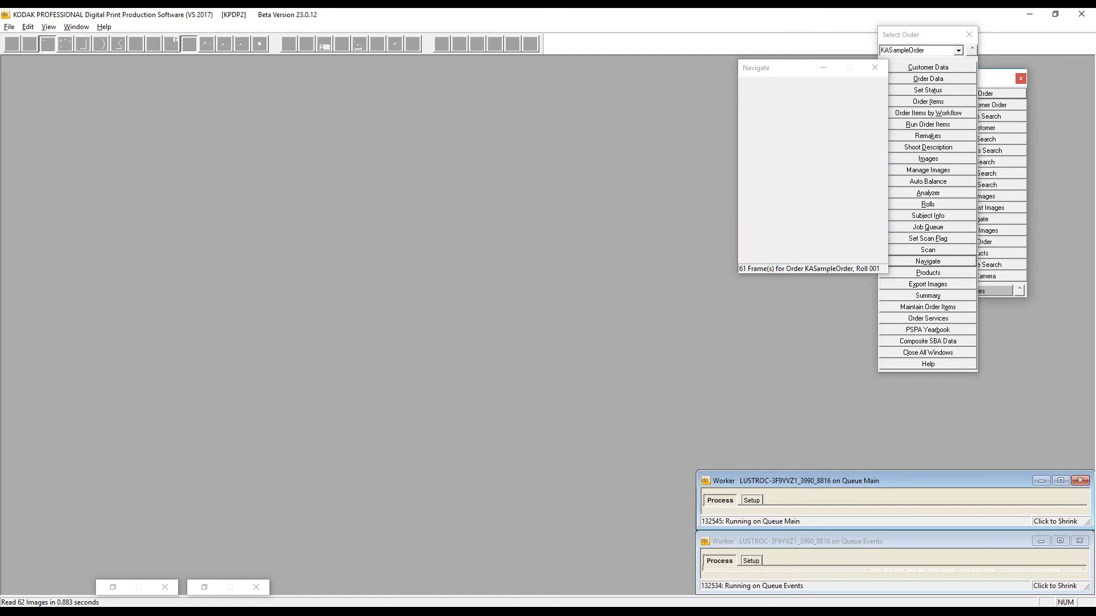
drag(731, 70, 546, 69)
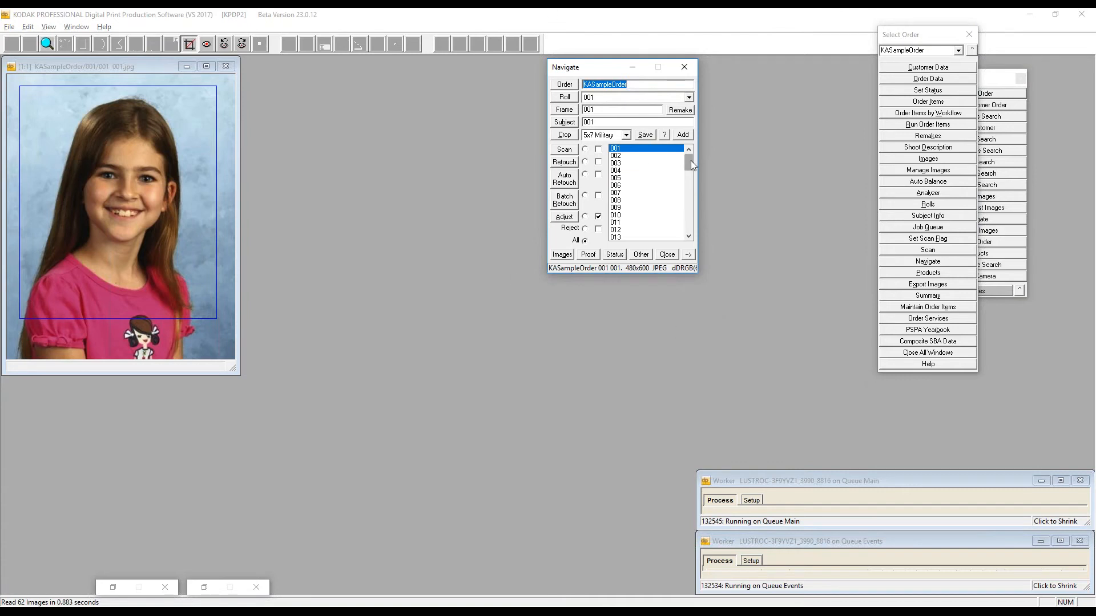
scroll(689, 166, down, 6)
scroll(687, 172, up, 6)
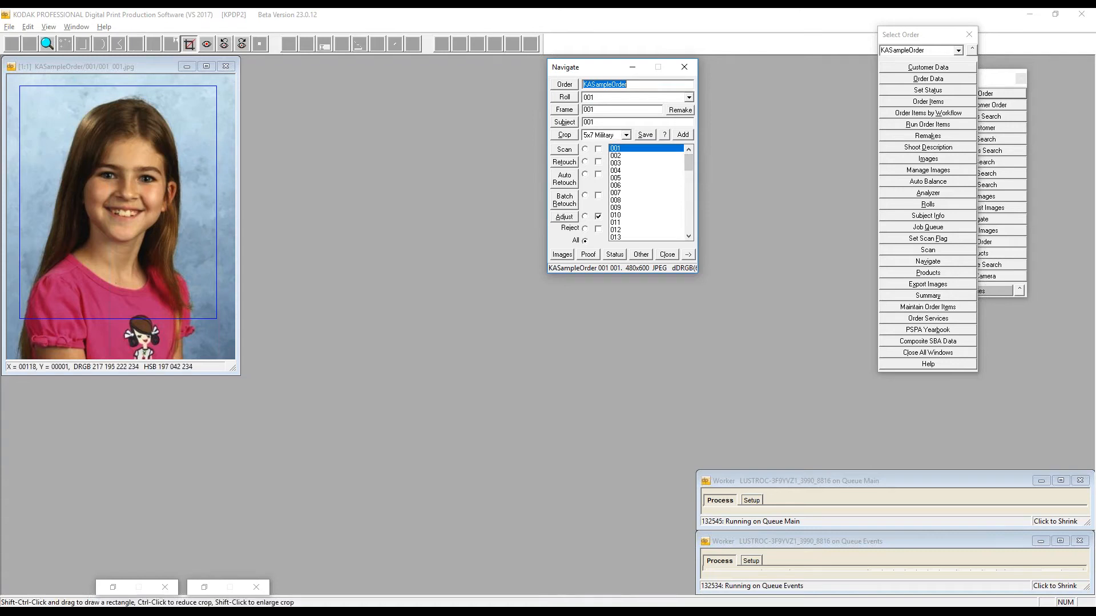
click(85, 69)
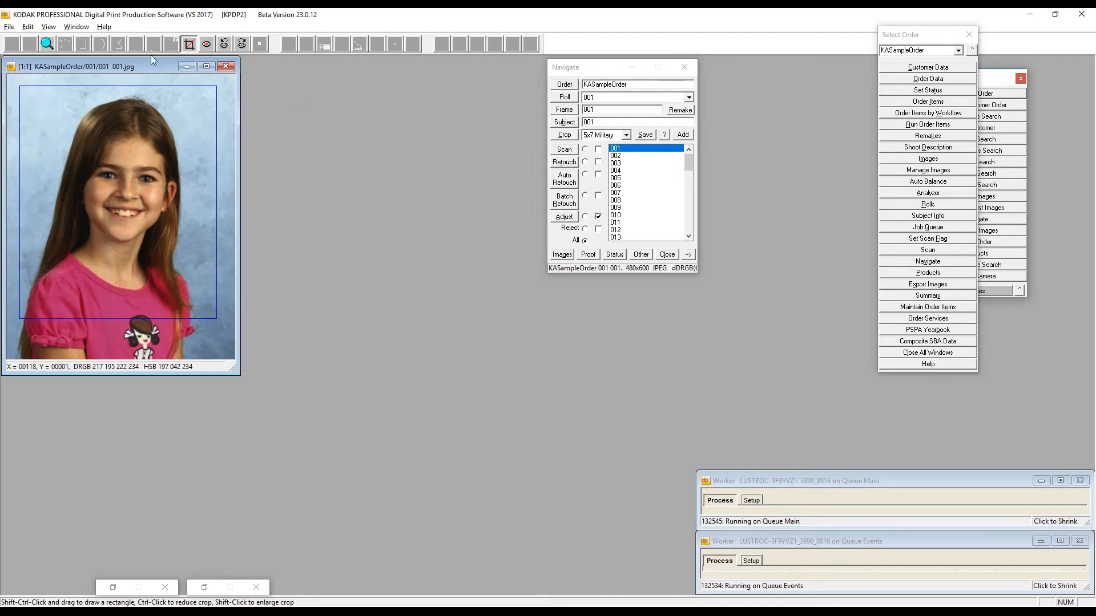
- Set the crop of frame 001 to CropC and save it
click(627, 134)
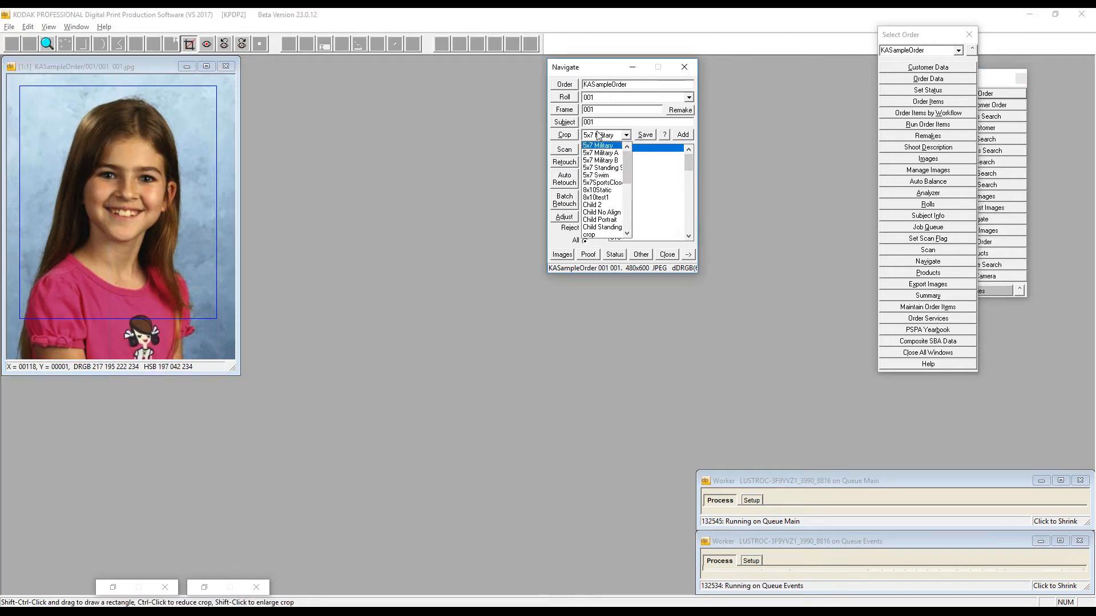
scroll(606, 215, down, 2)
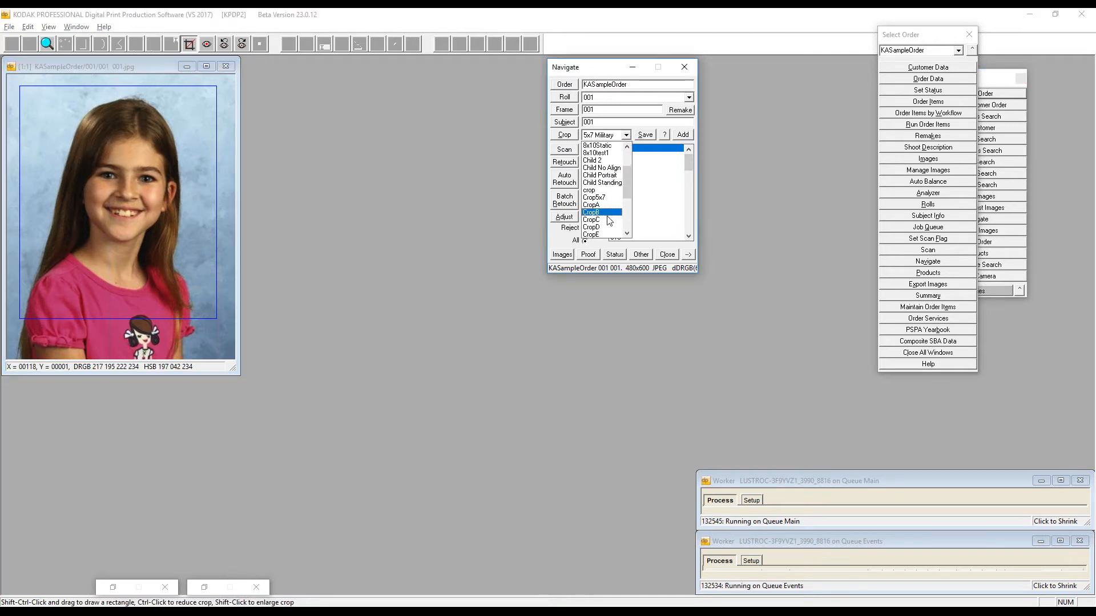
click(604, 220)
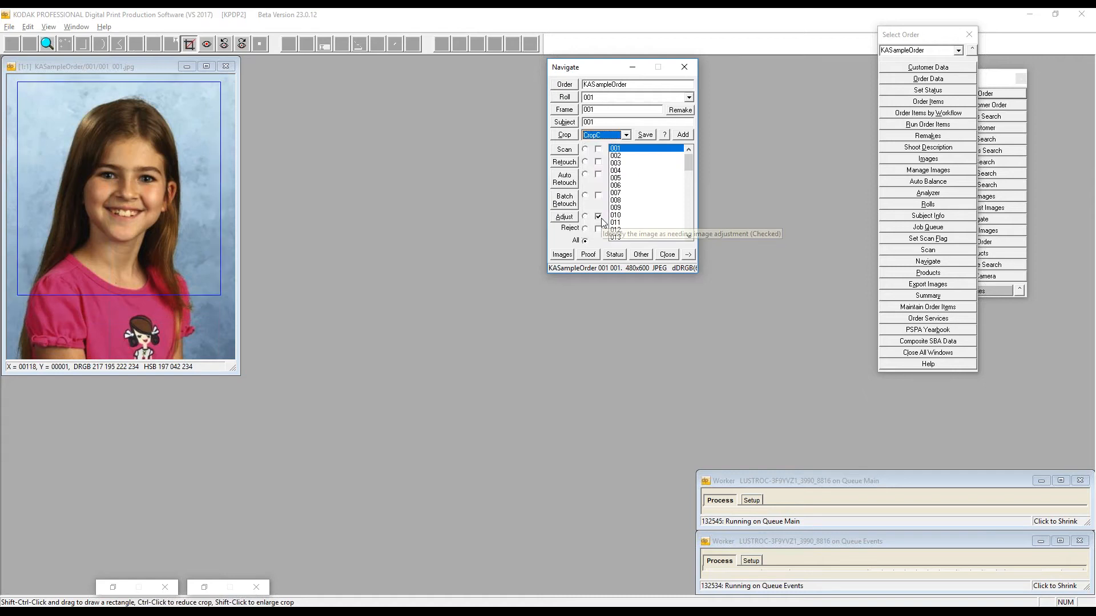
click(646, 135)
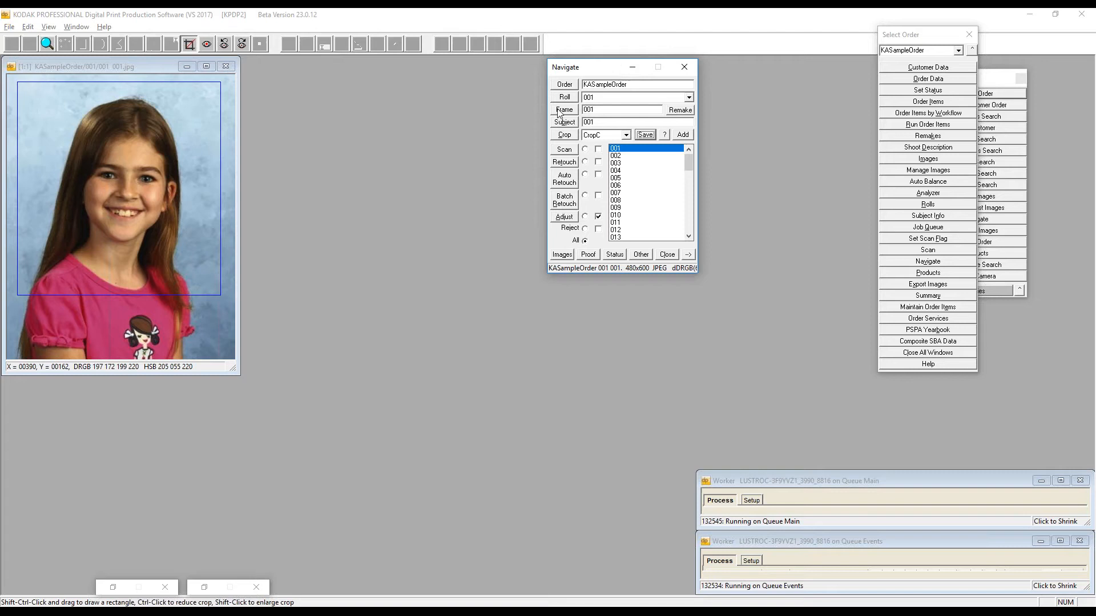
- Create proof order items for KASampleOrder with the product PB_10x13_6up_White and acknowledge their background creation
click(588, 254)
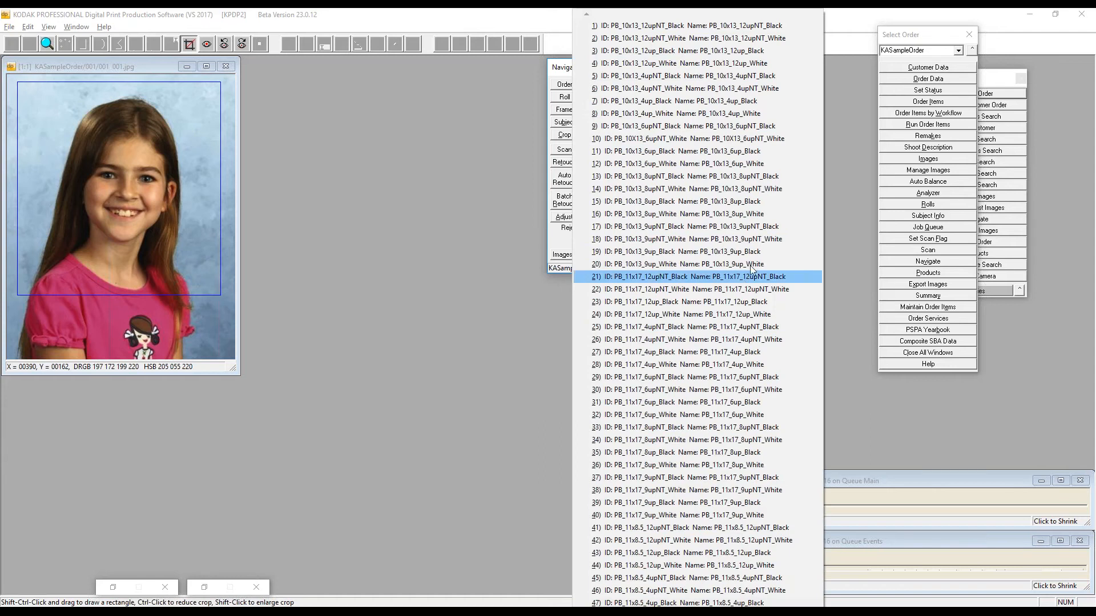
click(745, 163)
click(594, 337)
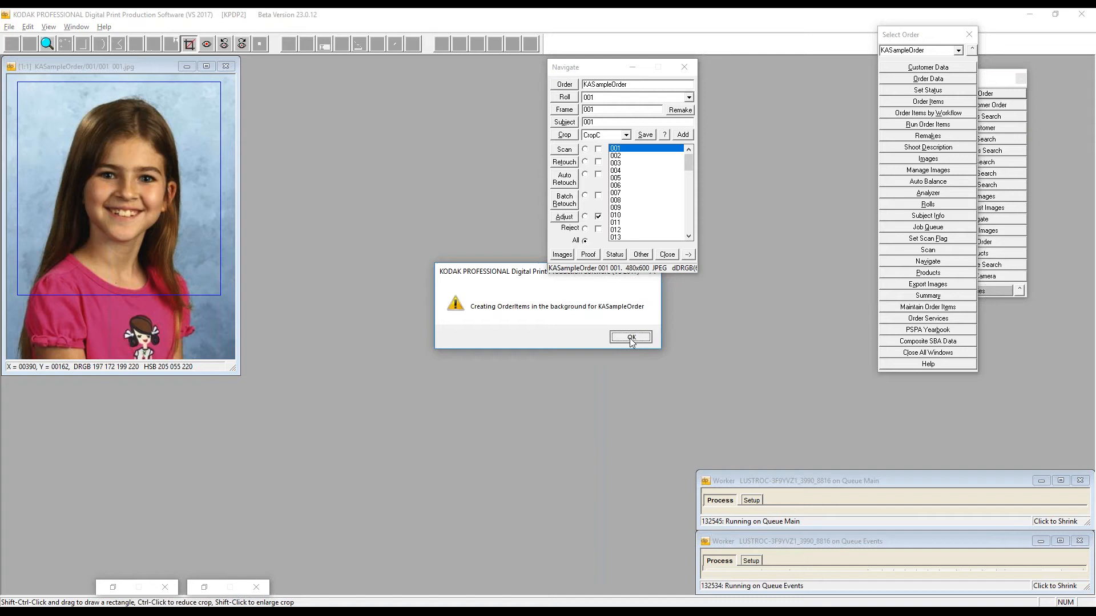
click(630, 338)
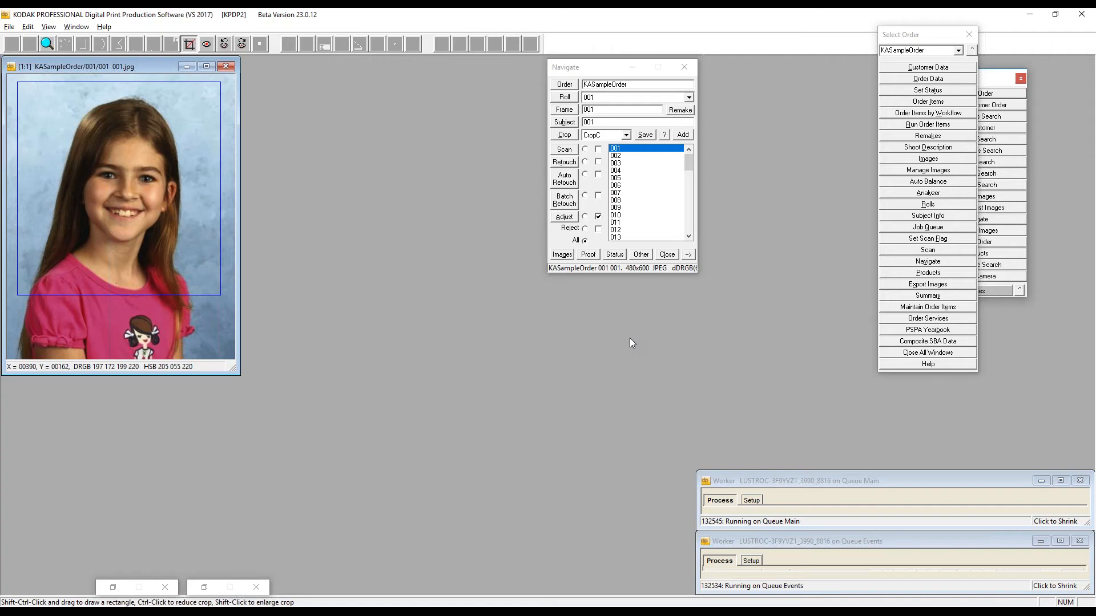
- Load frame 028 of KASampleOrder in Navigate and move its crop rectangle slightly upward on the image
click(615, 257)
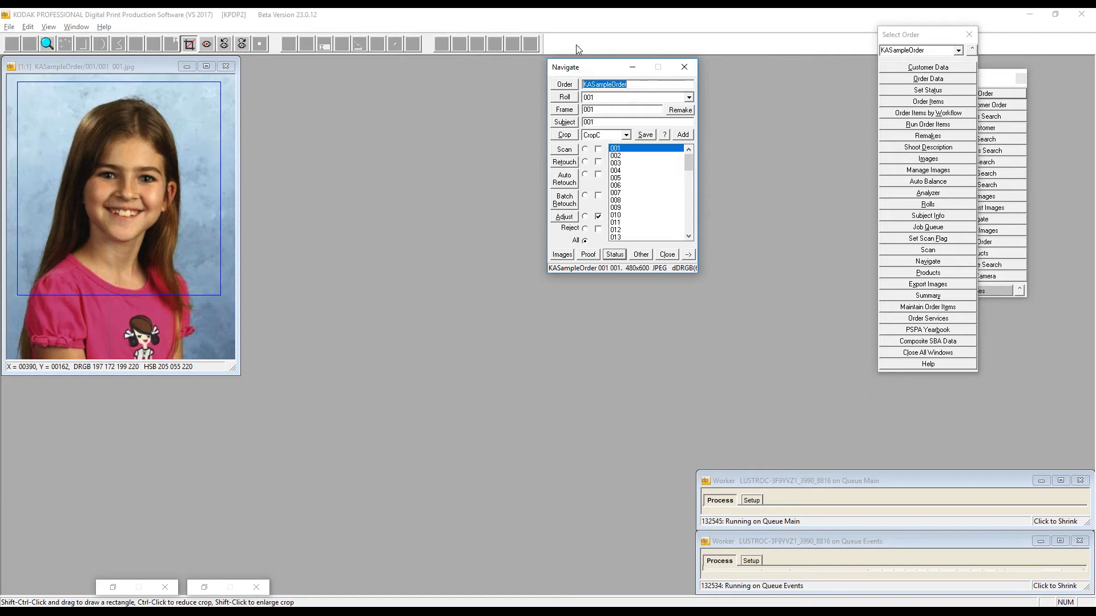
drag(689, 170, 689, 195)
click(618, 194)
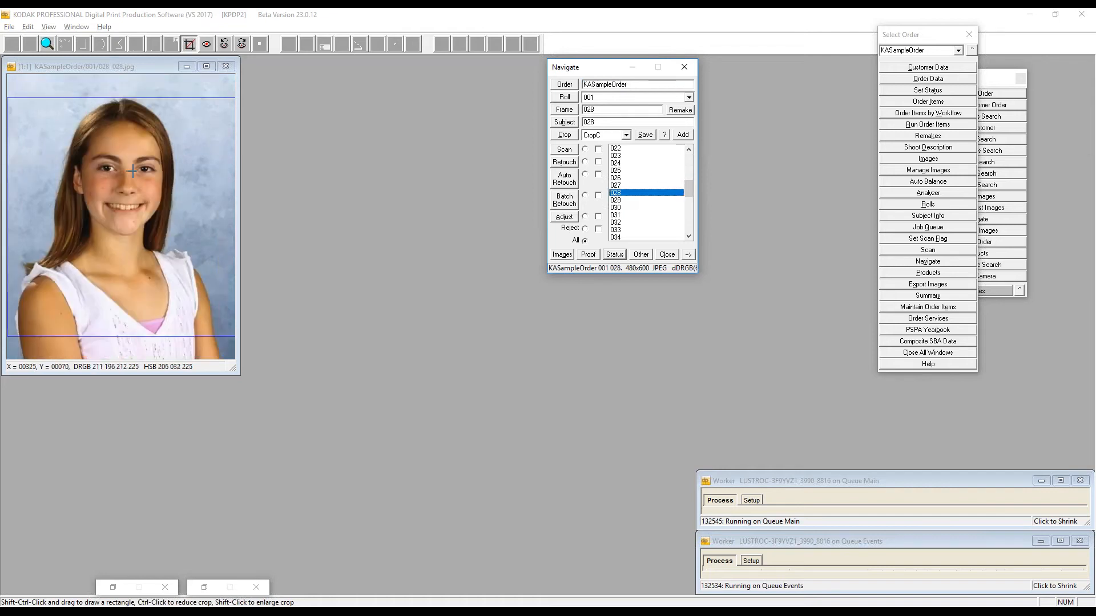
drag(157, 257, 157, 245)
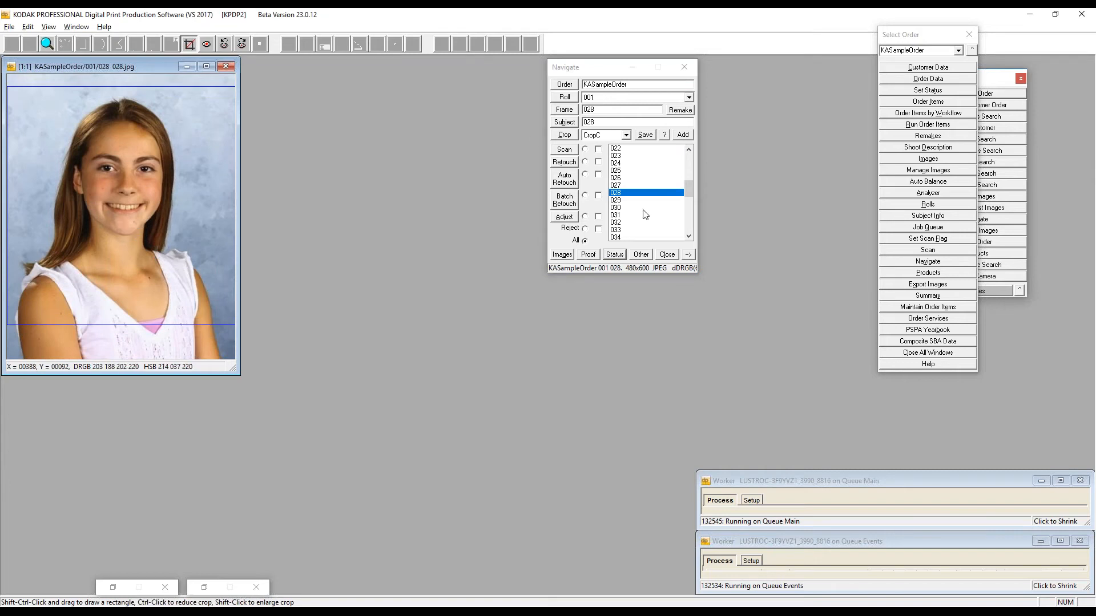
- Expand the Navigate window to show the product list and add product 1530 to the order for frame 028
click(688, 258)
scroll(739, 134, down, 3)
scroll(738, 135, down, 3)
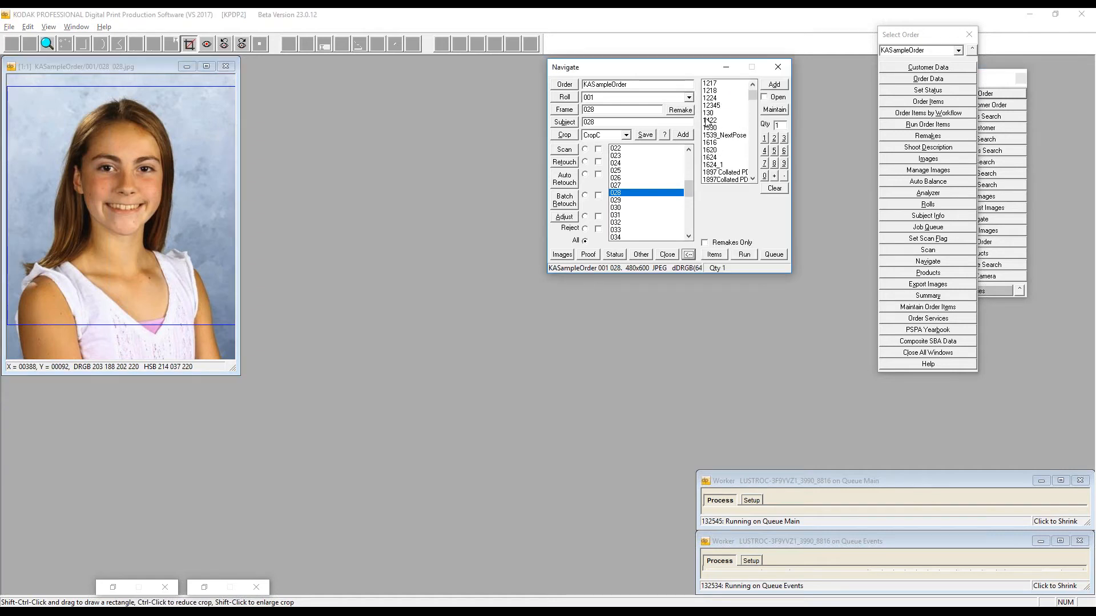
click(715, 128)
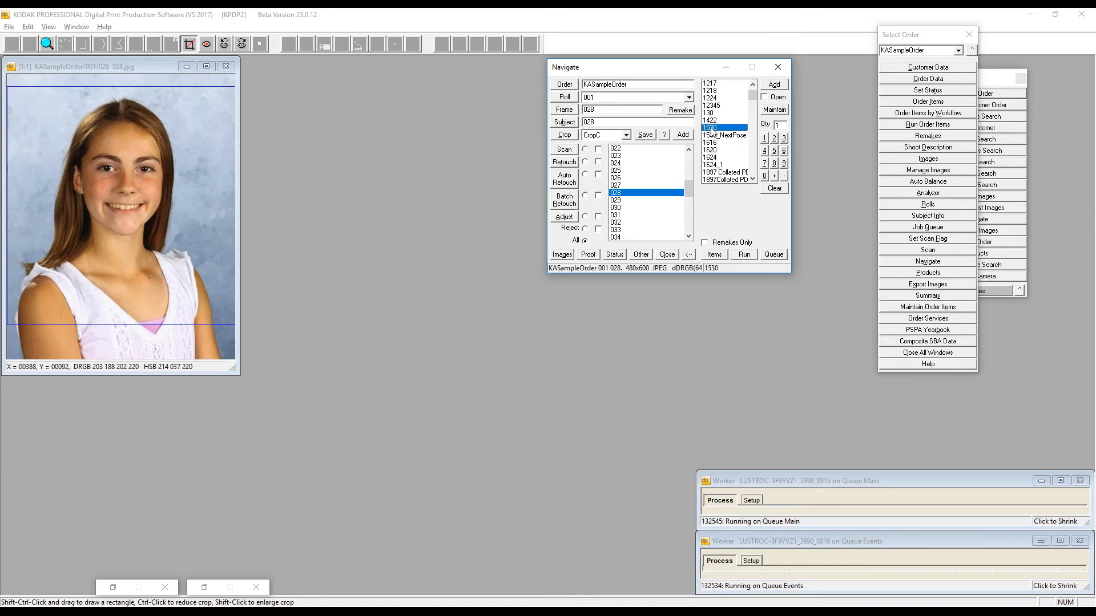
click(775, 85)
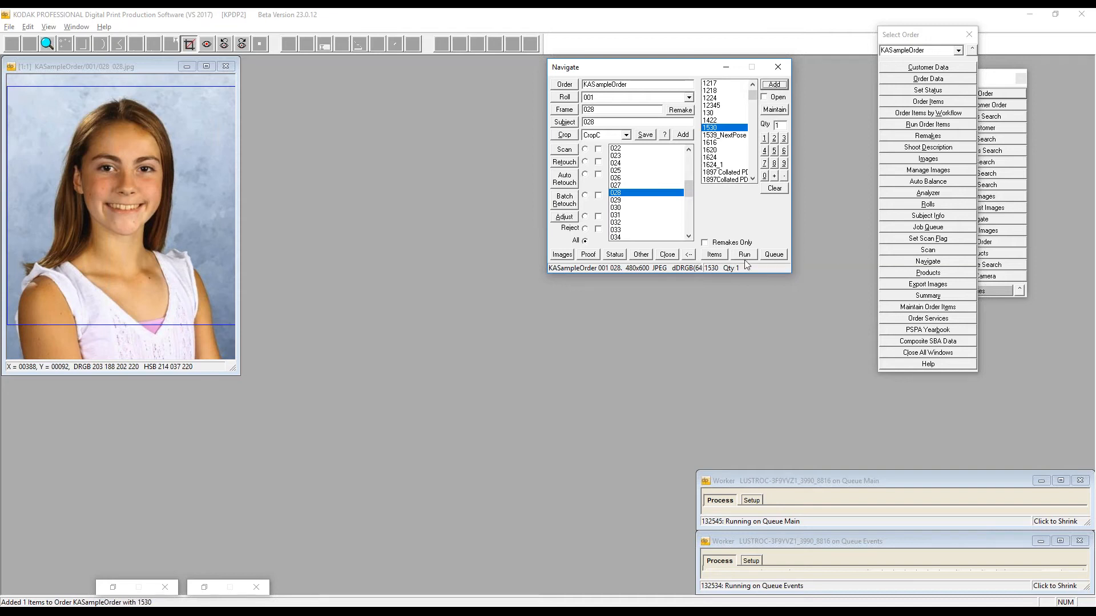
- Show KASampleOrder's order items from Navigate, select the newly added 1530 item, and close the items window
click(715, 254)
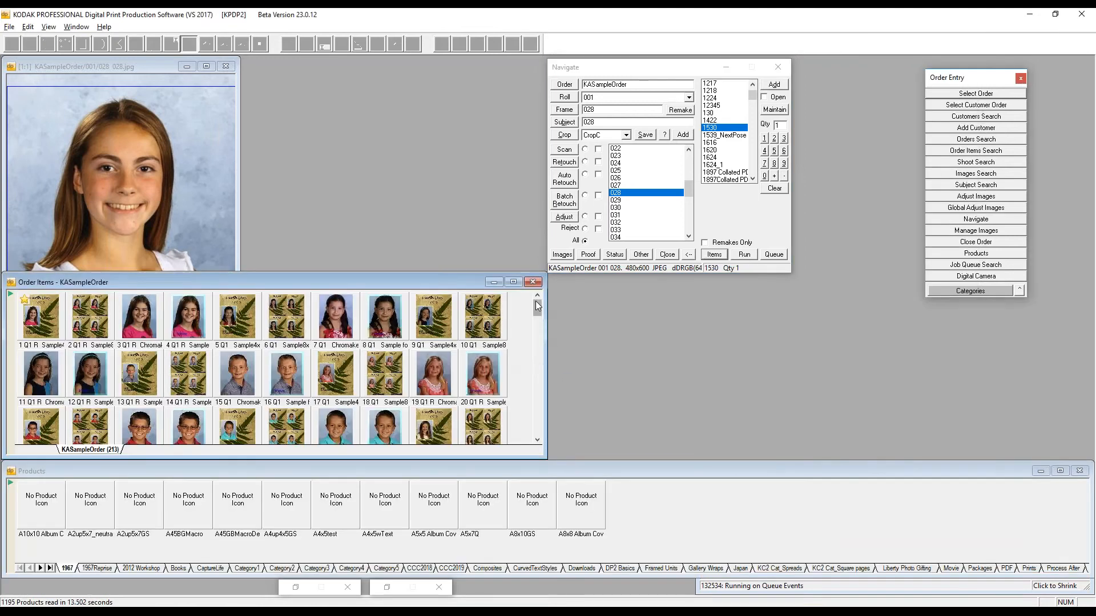
click(139, 409)
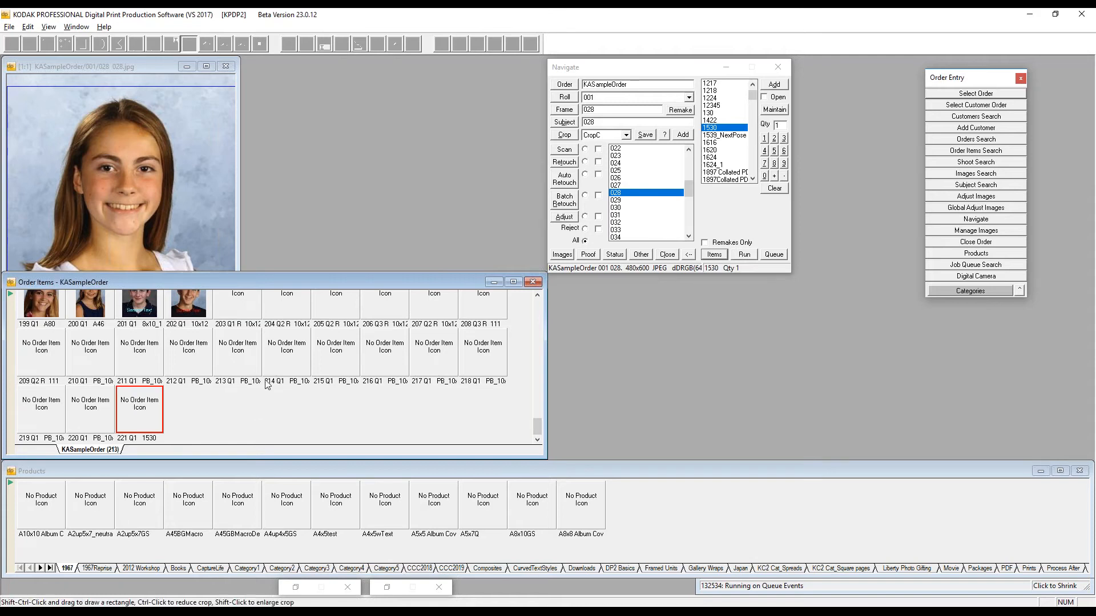
click(533, 284)
- Start running KASampleOrder's order items from Navigate and decline the print confirmation
click(744, 255)
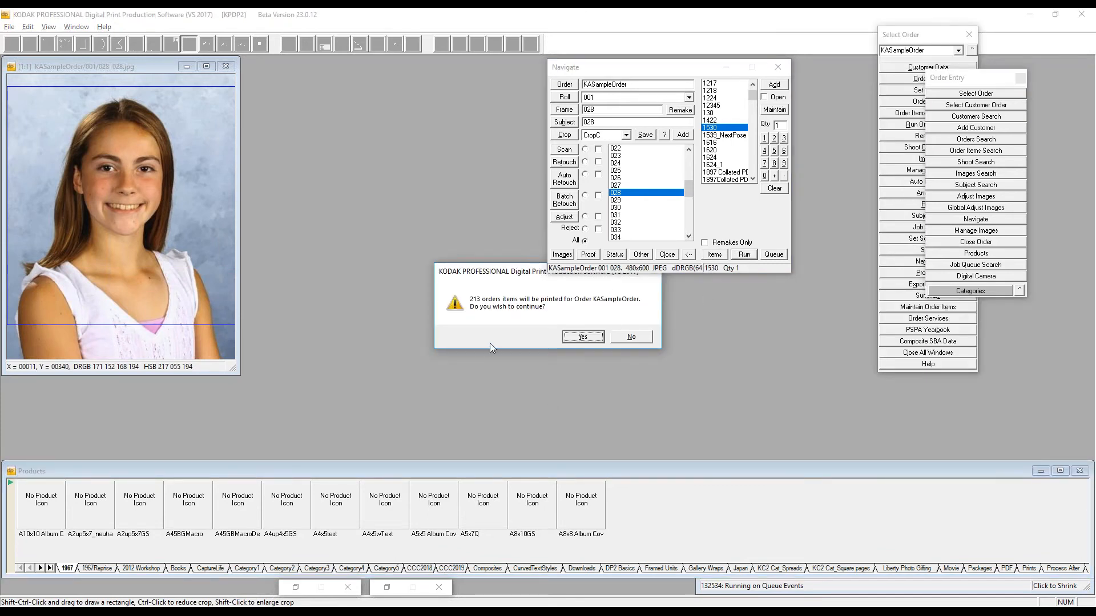
click(622, 339)
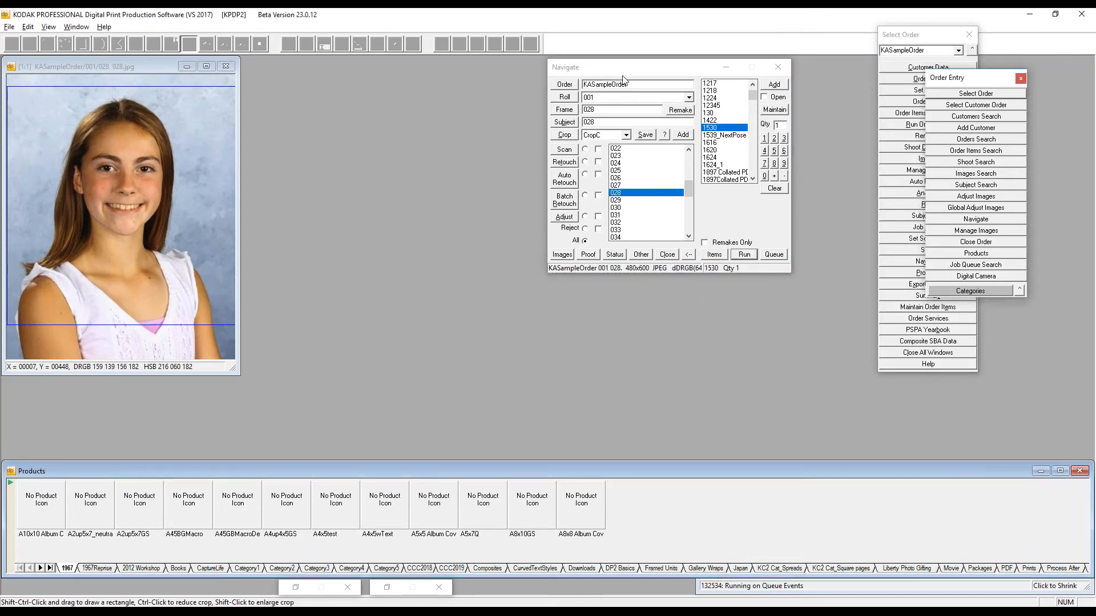
- Close the frame 028 image window and the Navigate window
click(645, 72)
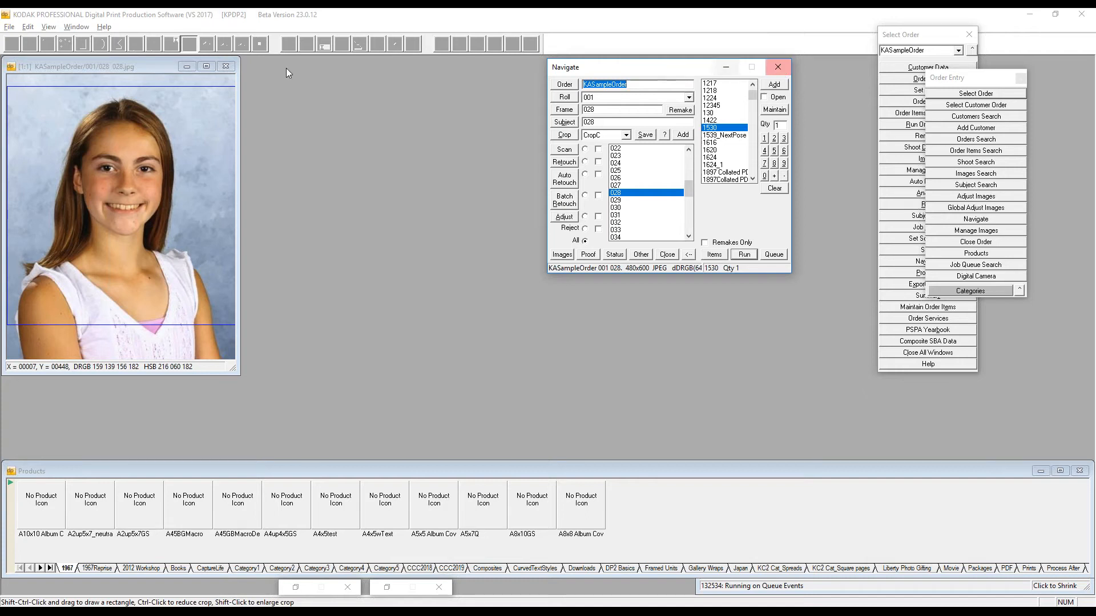
click(225, 66)
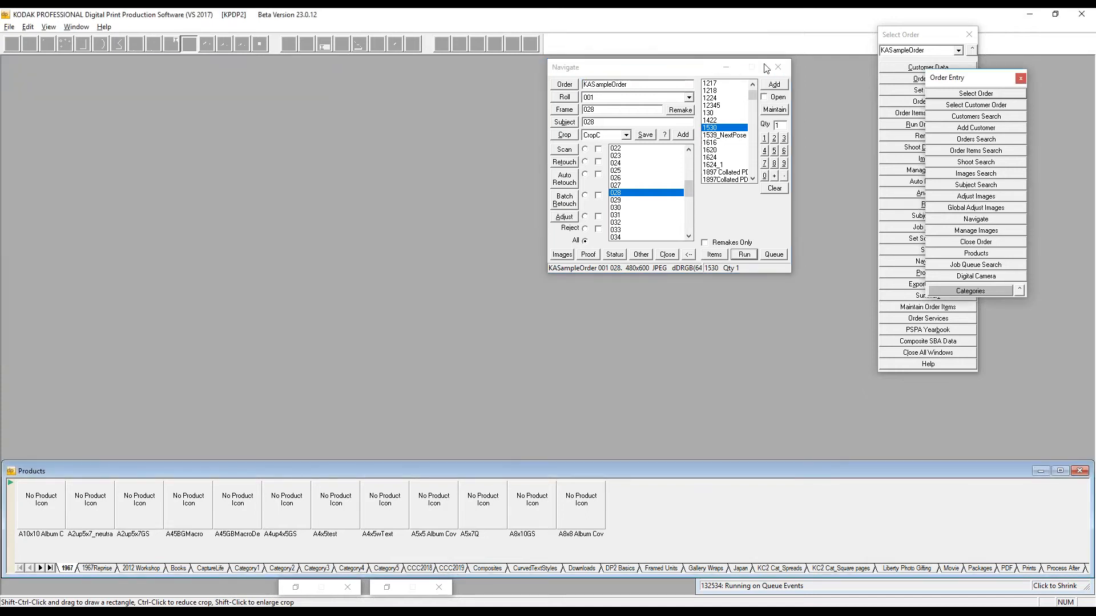
click(778, 67)
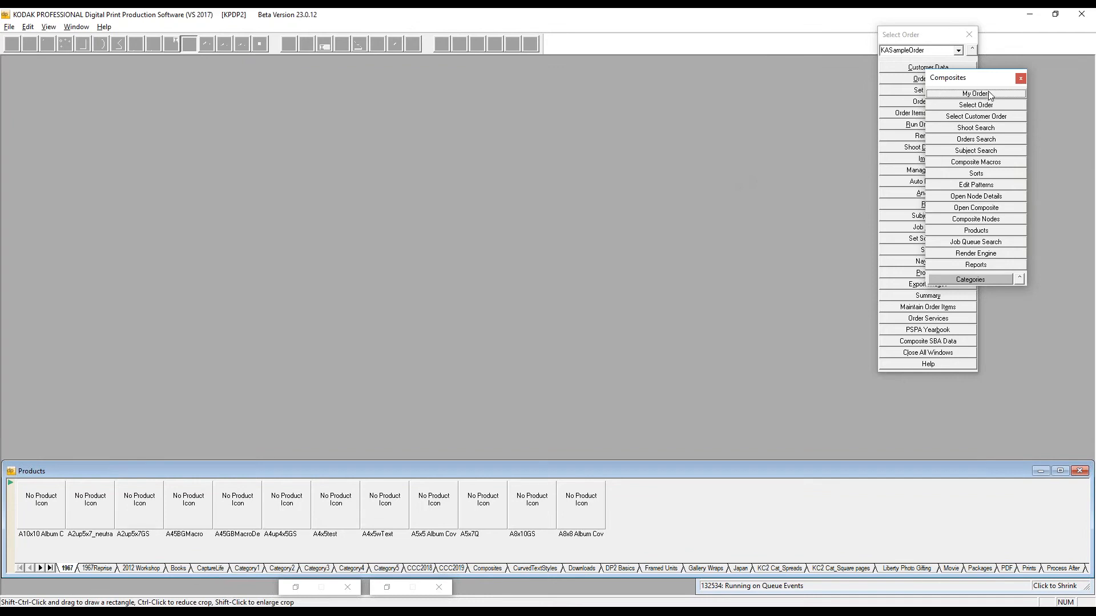
- List My Orders from the Composites category, highlight the Owner column for review, and close the order list
click(990, 97)
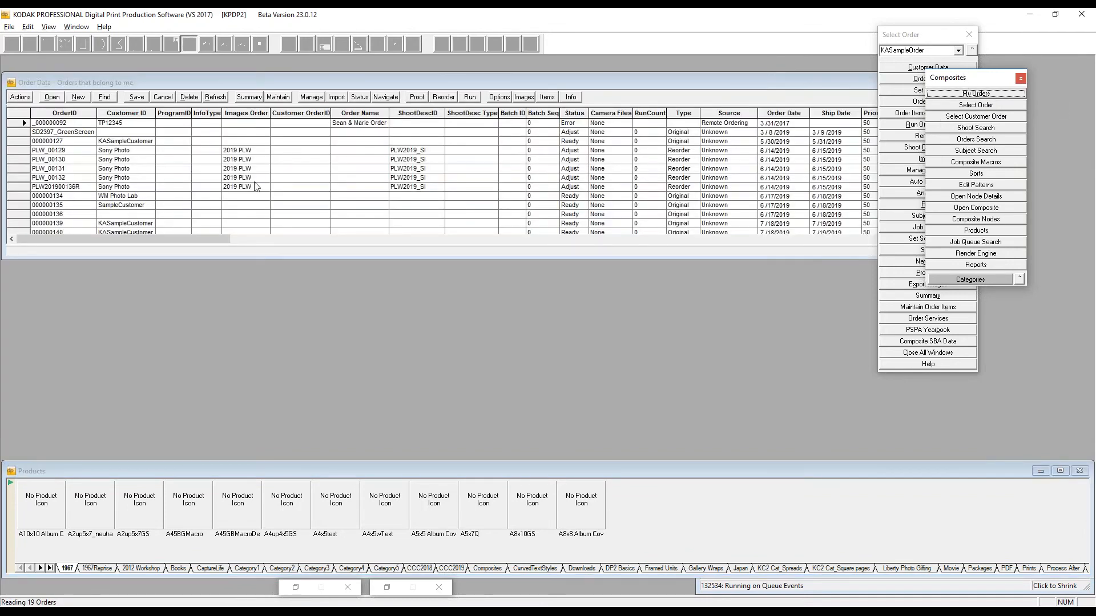
drag(32, 239, 143, 259)
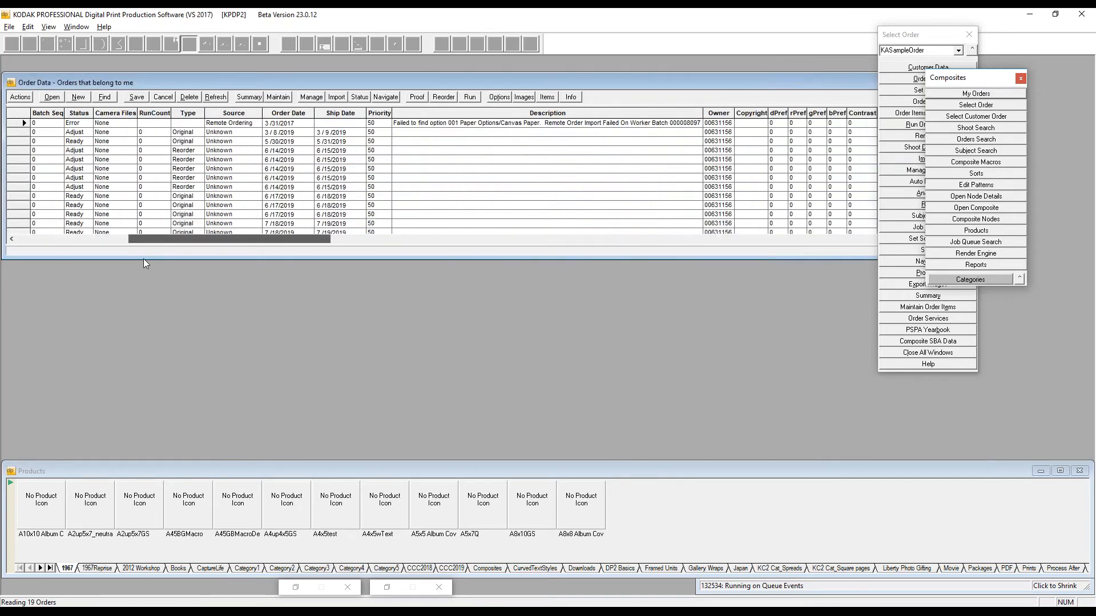
click(718, 113)
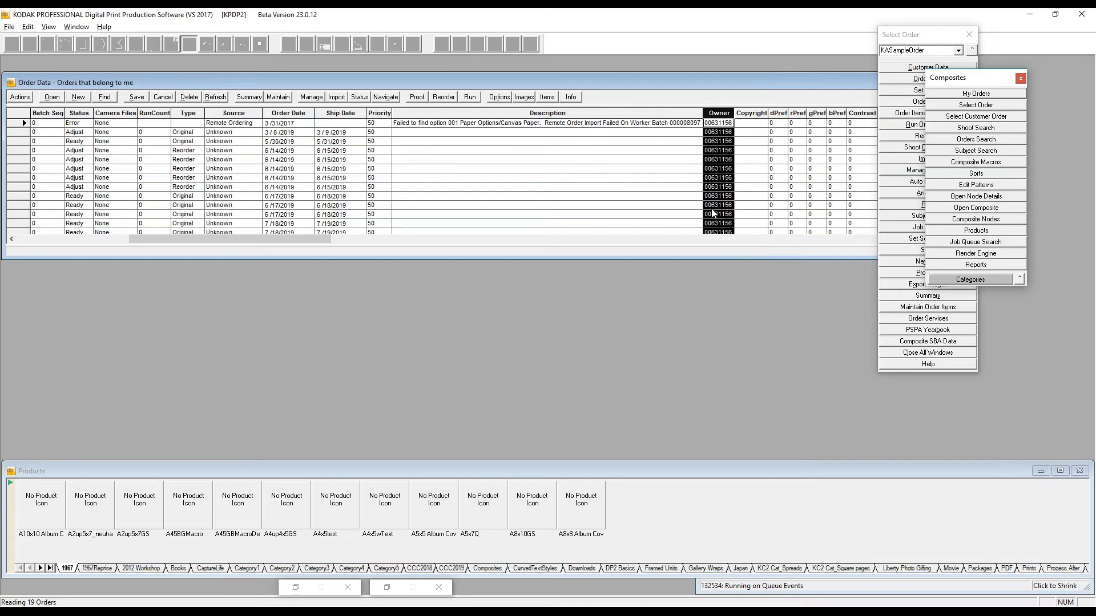
drag(257, 238, 110, 234)
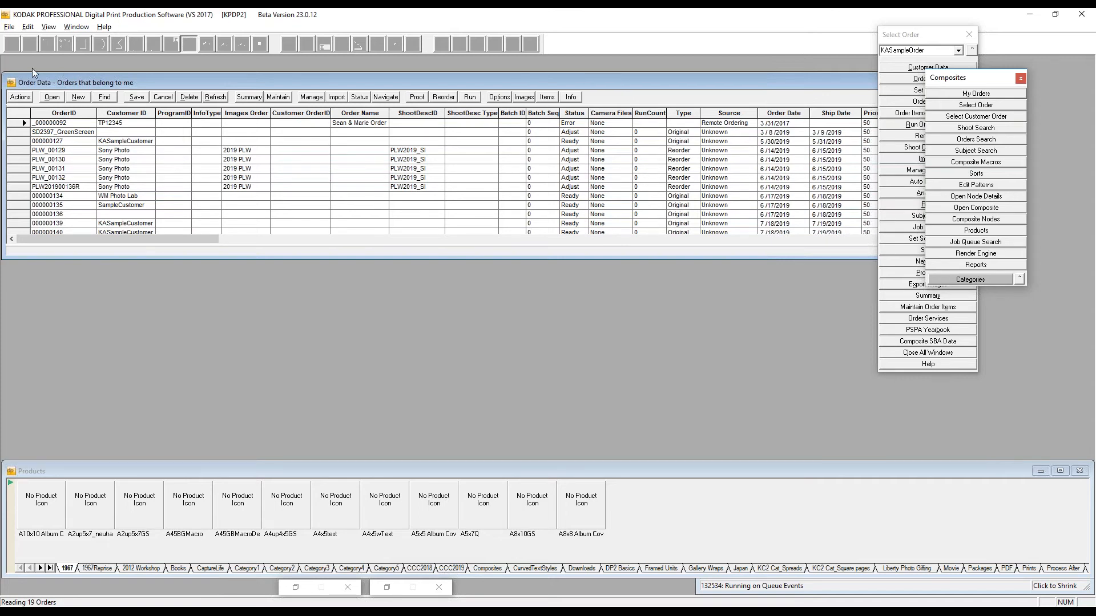
double_click(12, 84)
- Switch to the Order Query category, list the orders that need adjustment, and close that order list
click(995, 281)
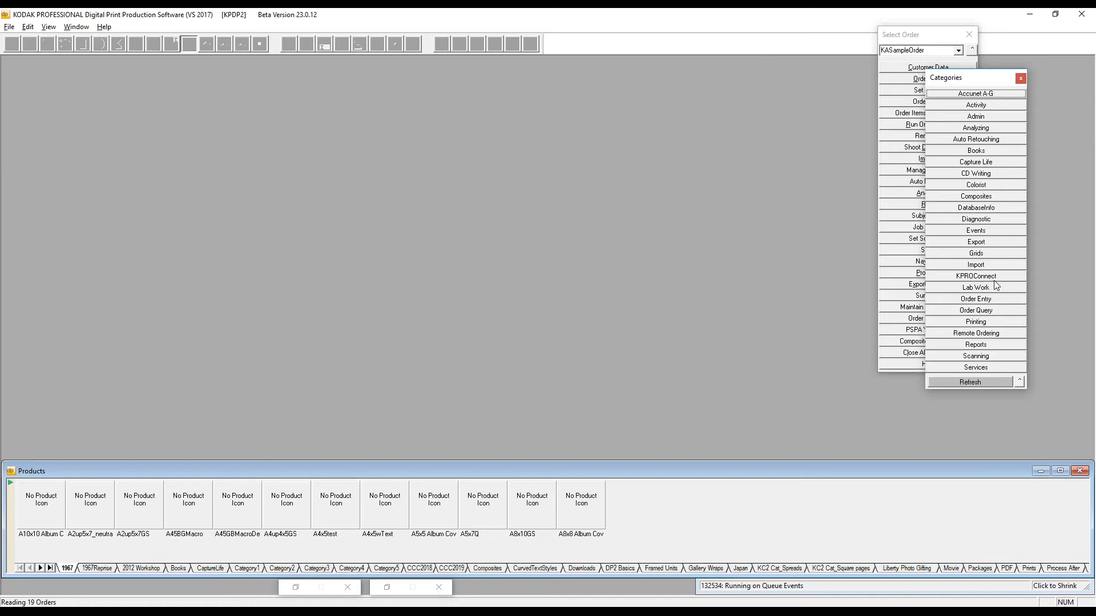
click(978, 310)
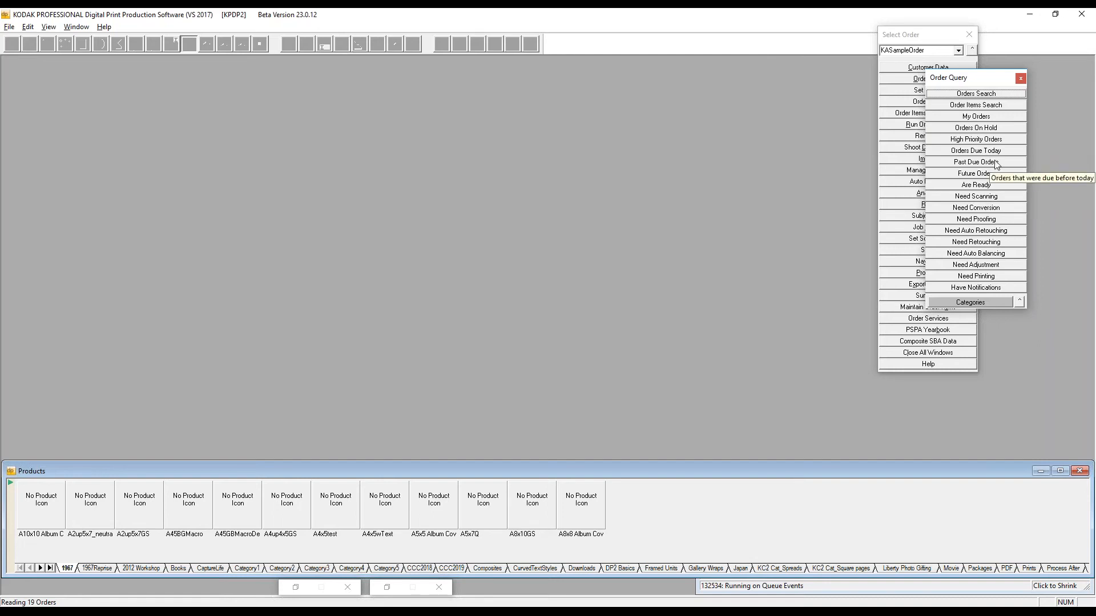
click(995, 269)
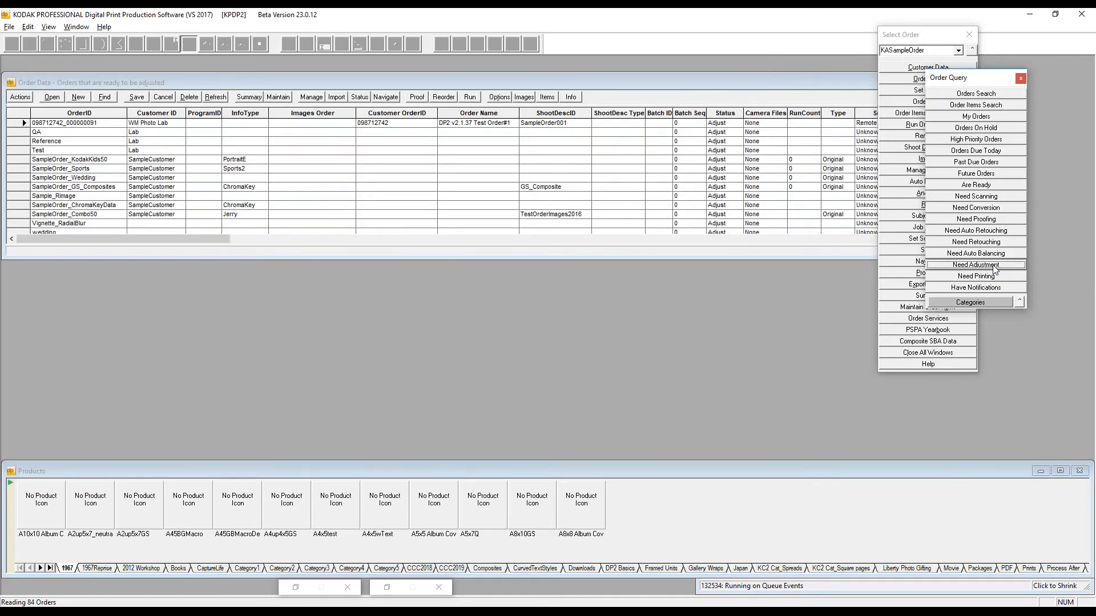
double_click(13, 82)
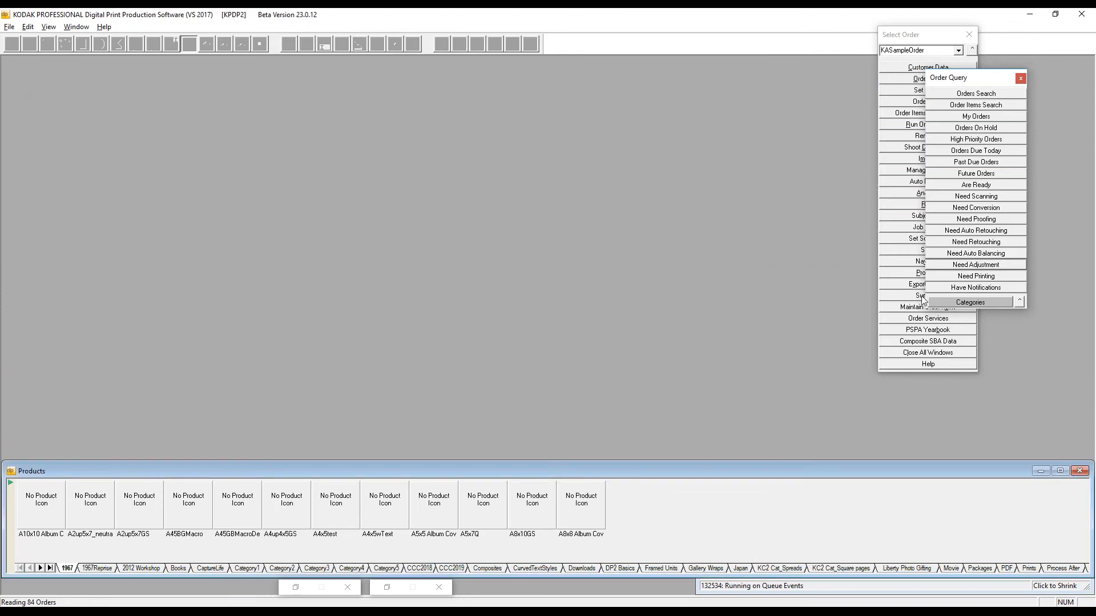
- Open Run Order Items from the Printing category, move its dialog to the upper middle of the workspace, and choose KASampleOrder as the order
click(997, 307)
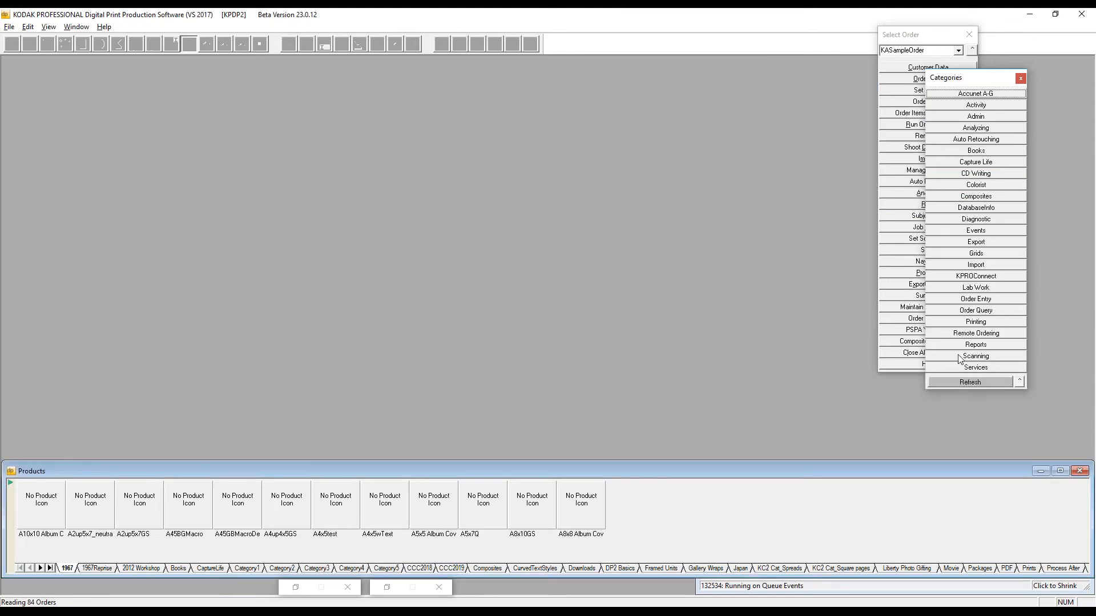
click(989, 322)
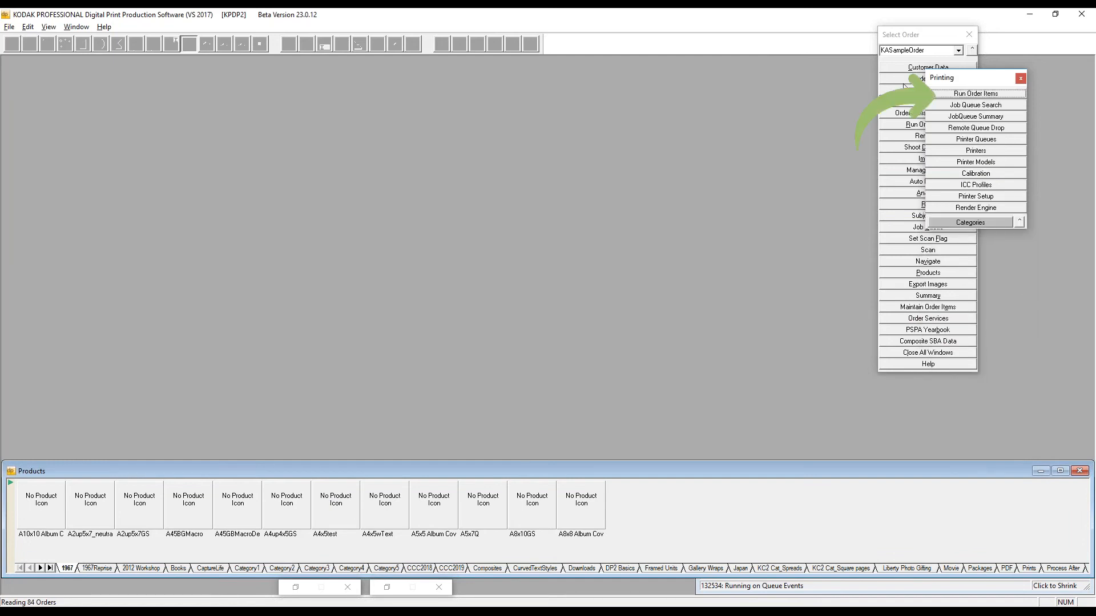
click(976, 94)
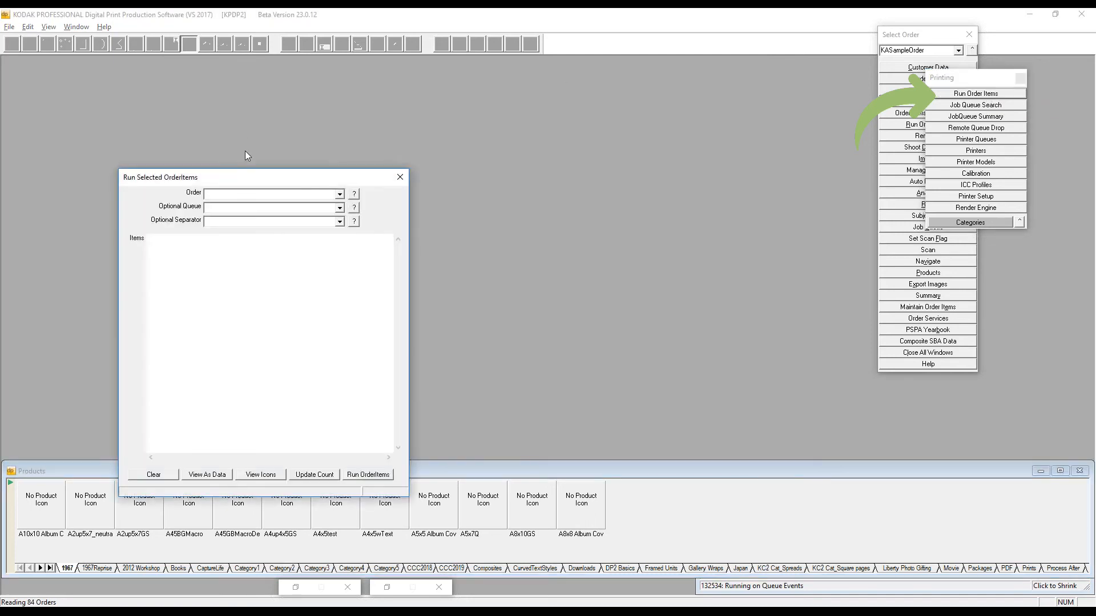
drag(259, 179, 550, 82)
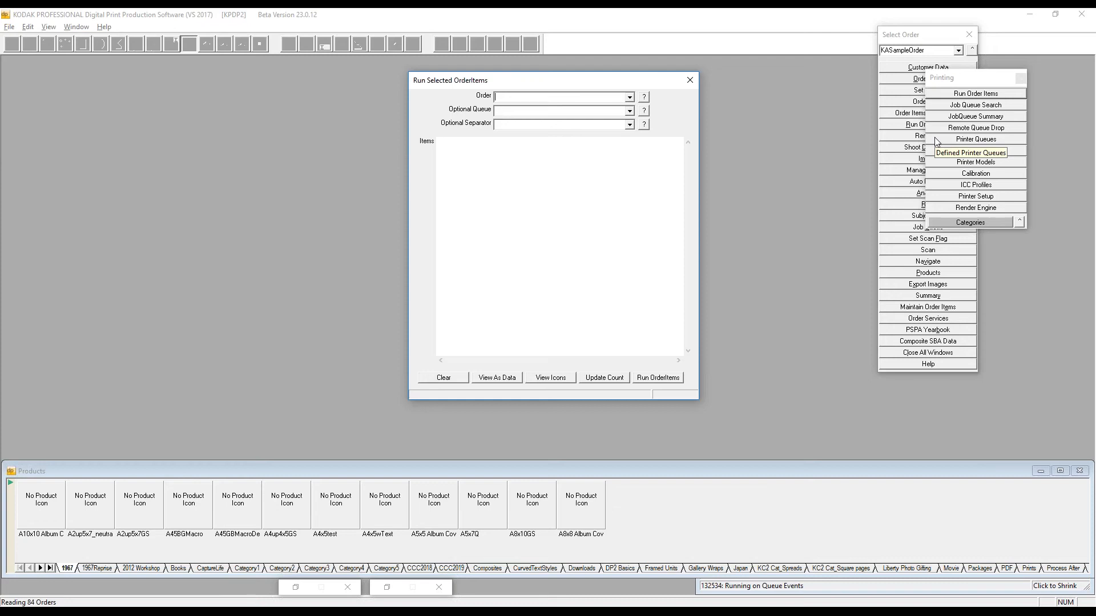
text(ka)
click(644, 100)
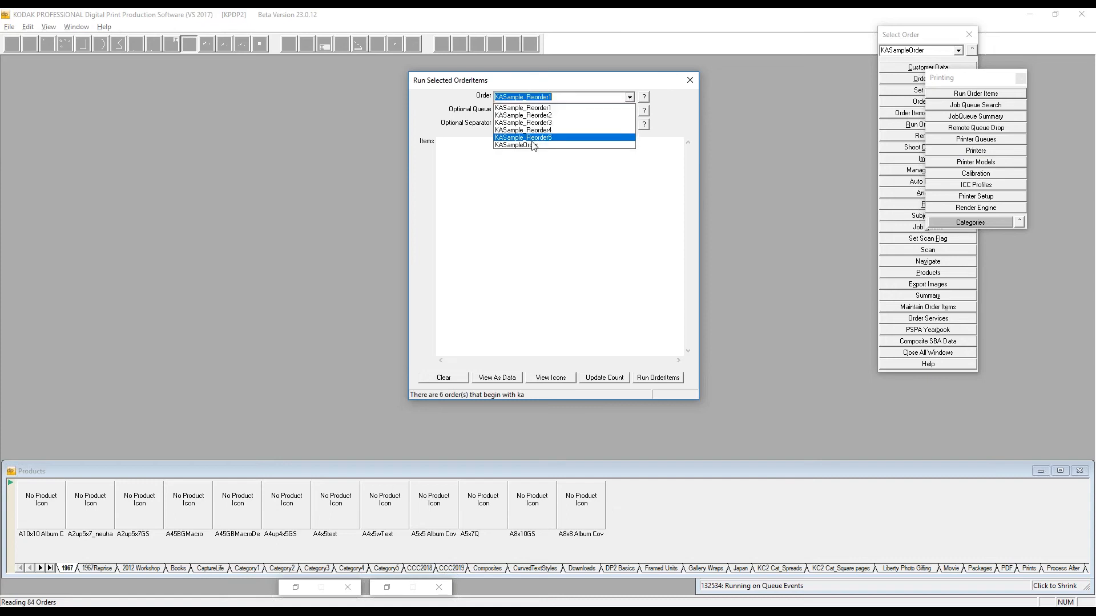
click(533, 145)
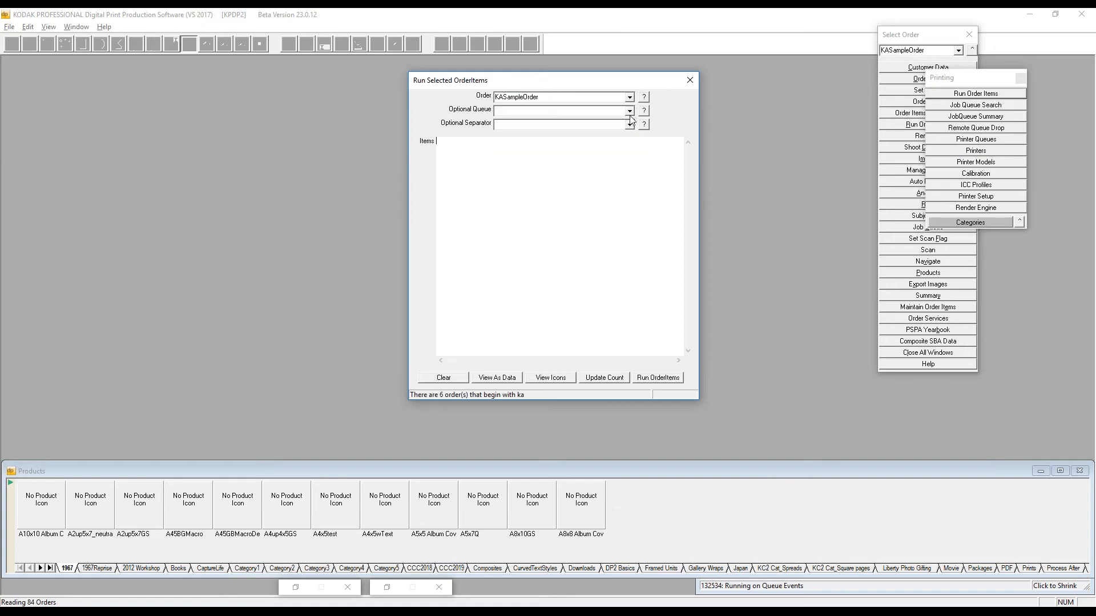
- Select 12inch Queue as the optional queue and ImageSeparator as the optional separator, and look up both entries
click(630, 112)
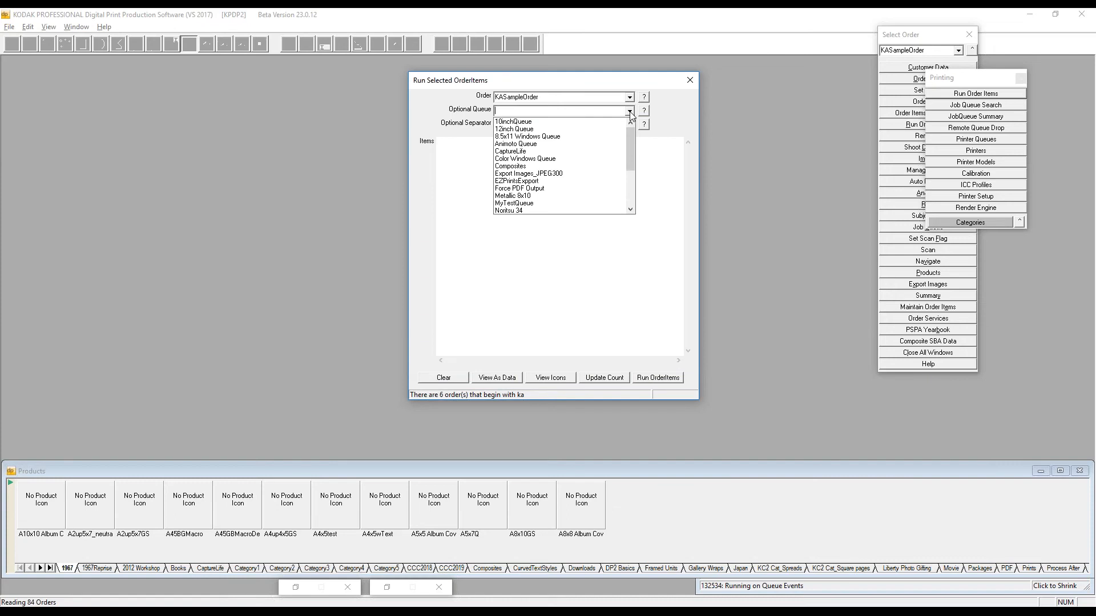
click(530, 130)
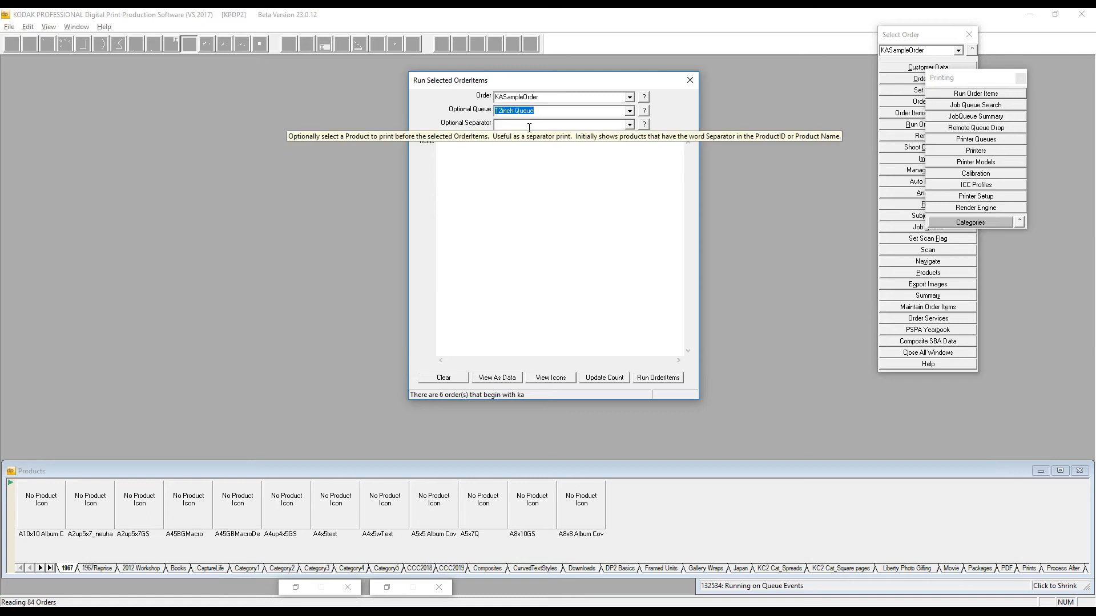
click(529, 128)
click(528, 135)
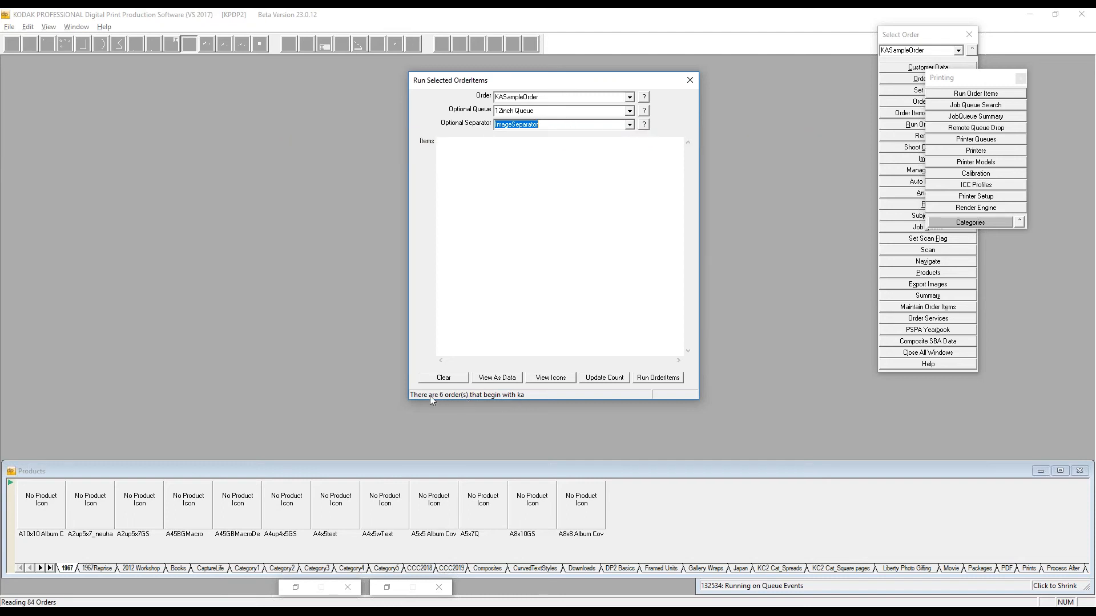
click(644, 110)
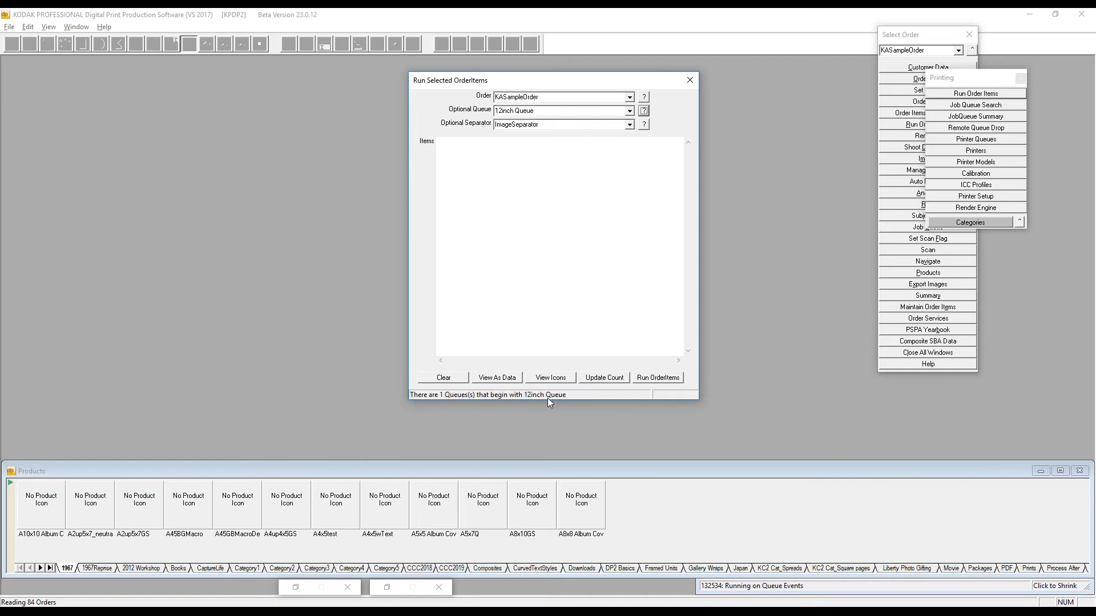
click(645, 124)
- View KASampleOrder's order items as data, then move the data window up and make it taller to show more rows
click(437, 142)
click(503, 378)
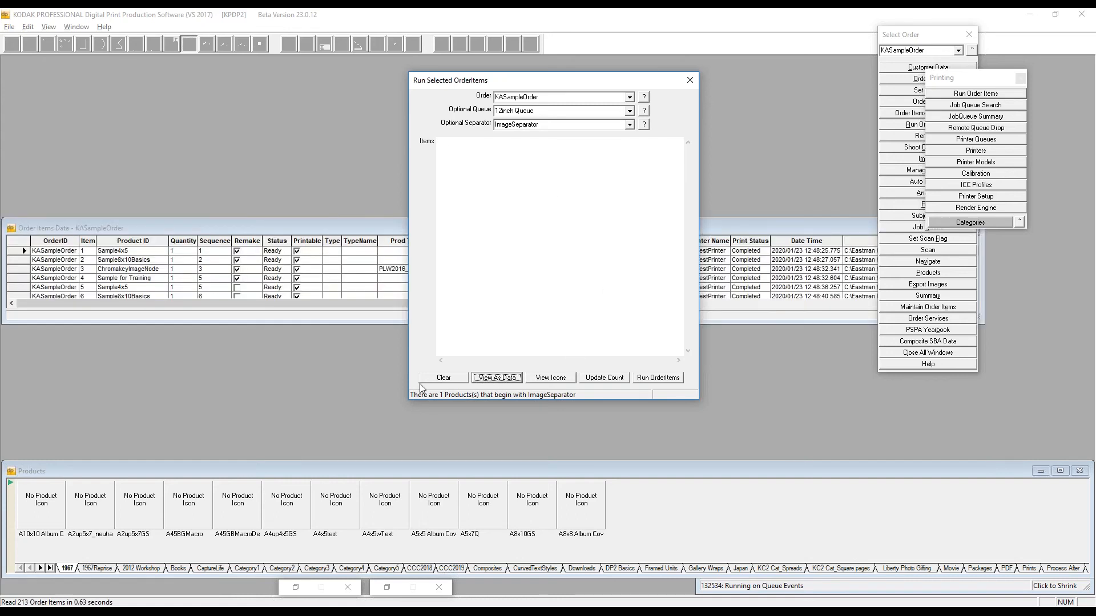
drag(256, 218, 259, 178)
drag(267, 322, 267, 410)
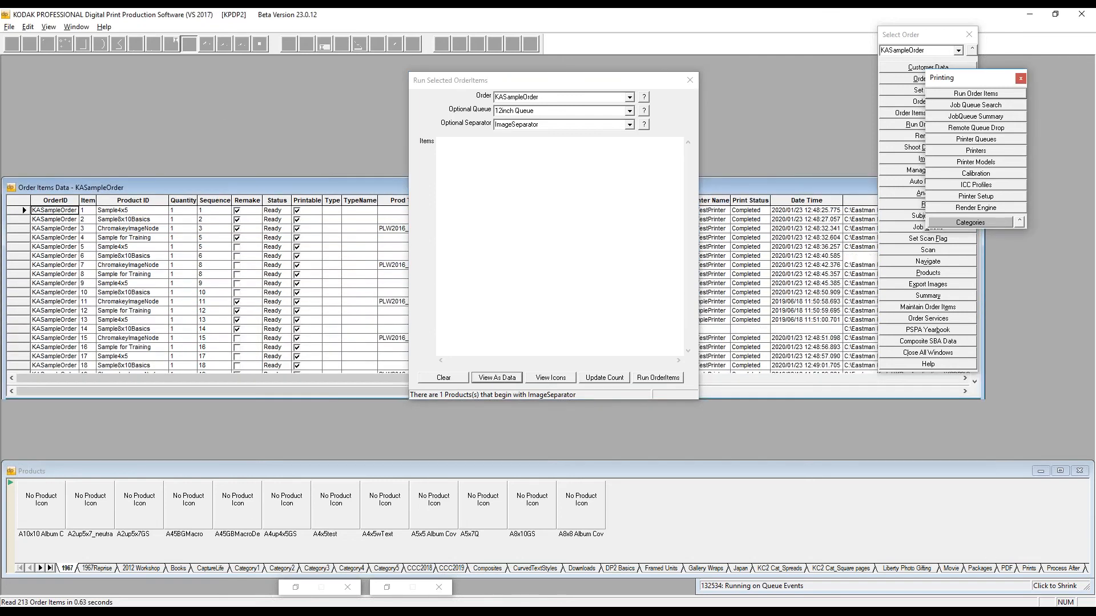
- Enter items 1-7 and 10-15, run them to the 12inch Queue, and accept the run confirmation
click(439, 145)
text(1-7,)
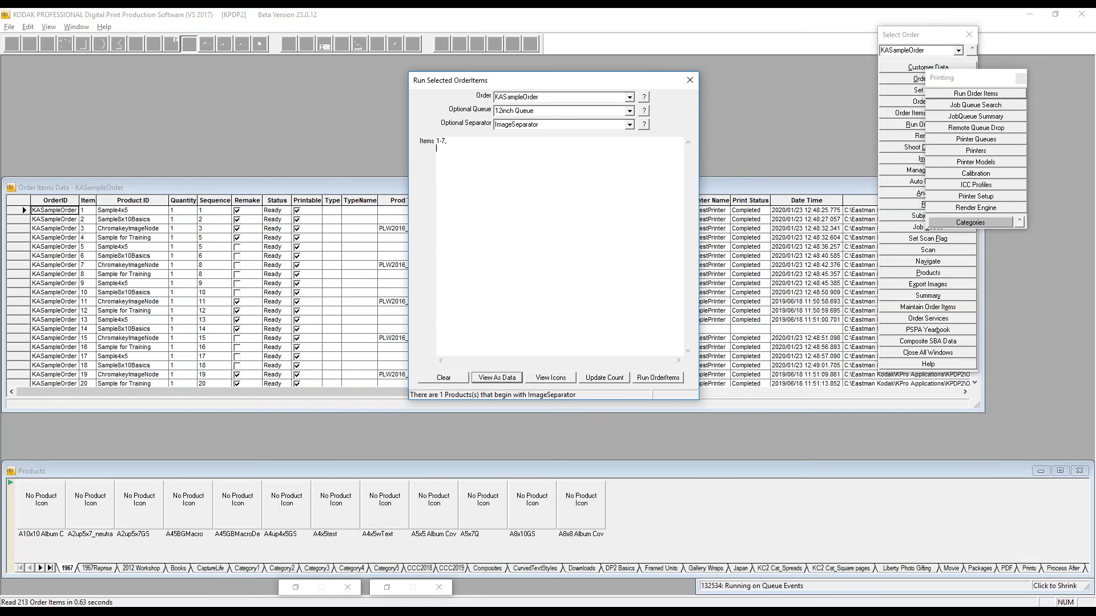
text(10-15)
click(655, 379)
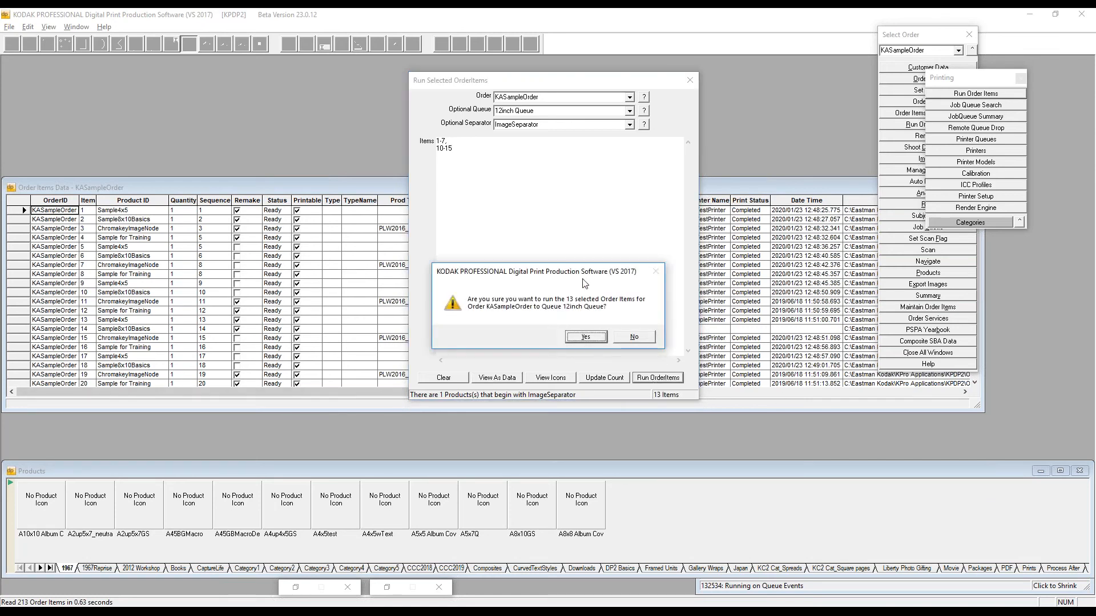
click(586, 338)
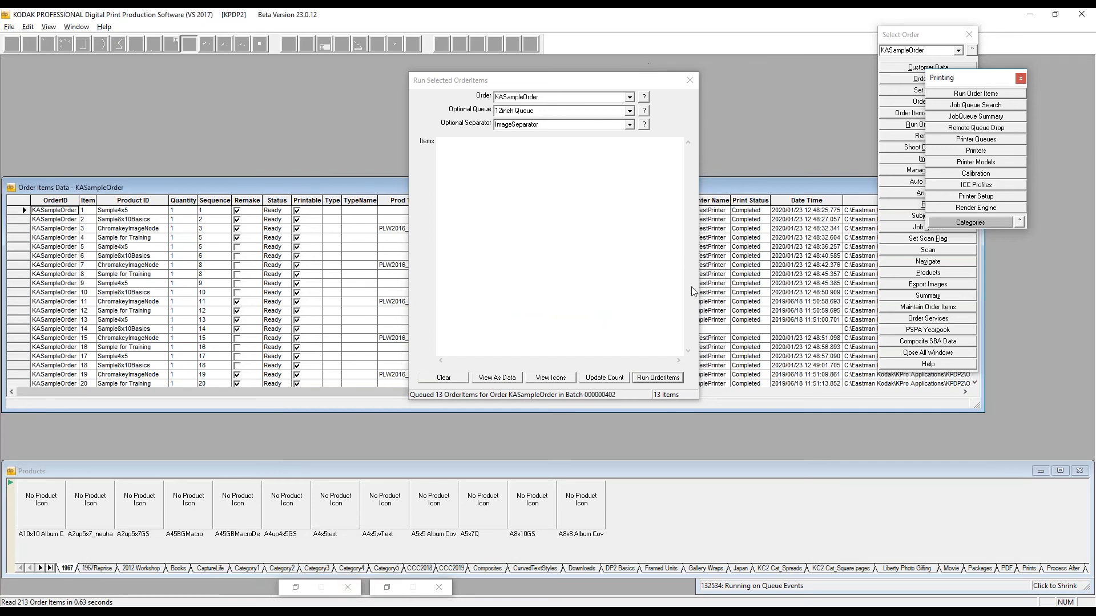
- Close the Run Selected OrderItems dialog and KASampleOrder's Order Items Data window
click(555, 226)
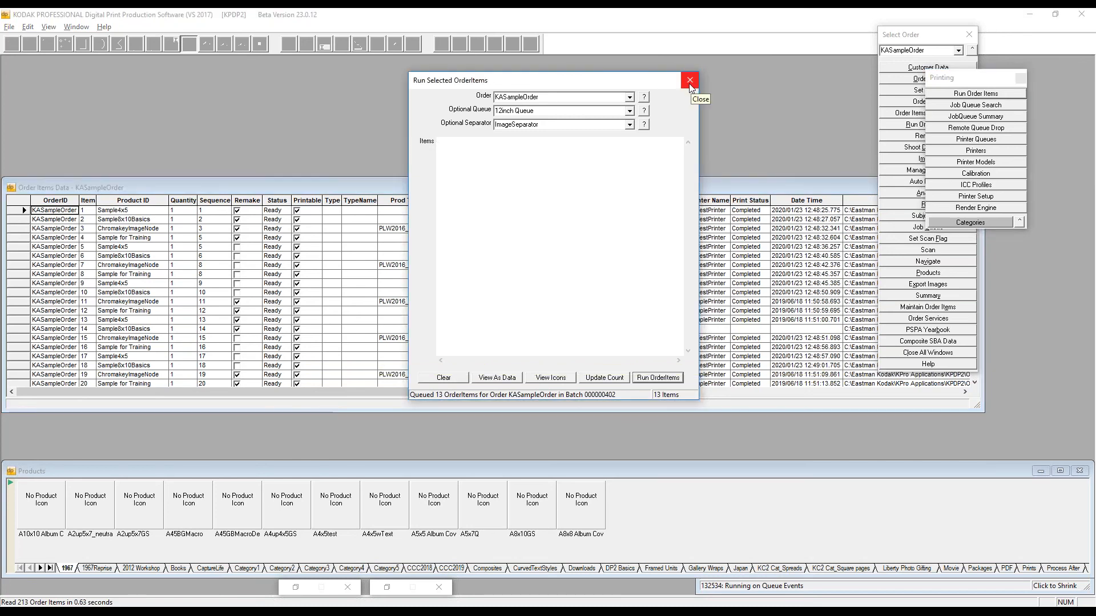
click(690, 81)
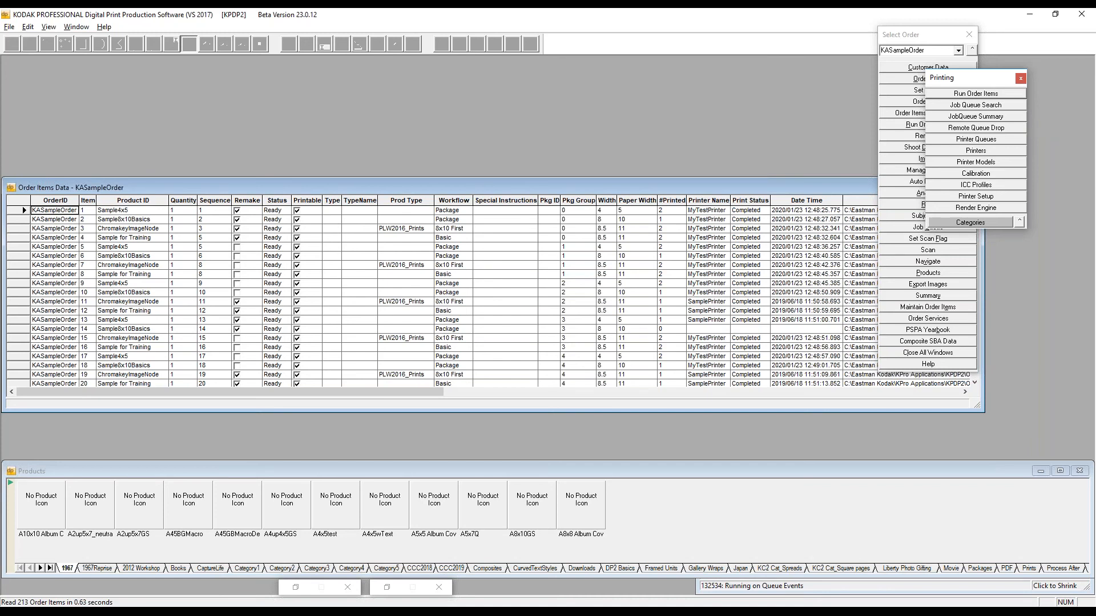
double_click(11, 187)
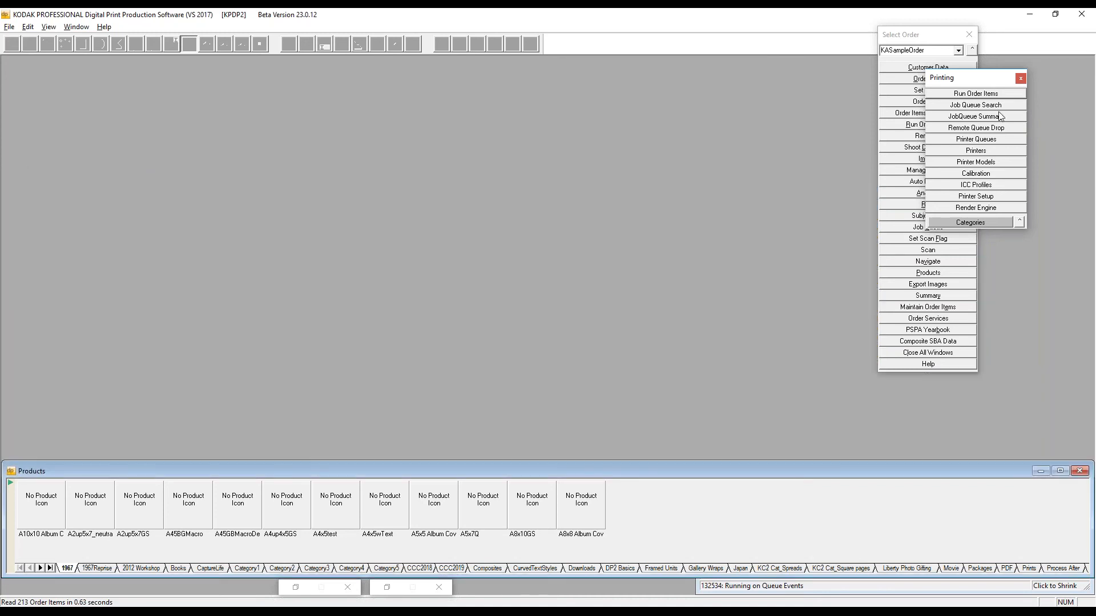
- Review the Job Queue Summary's queues, batches, items, approximate feet and approximate time to print, and close the summary
click(993, 118)
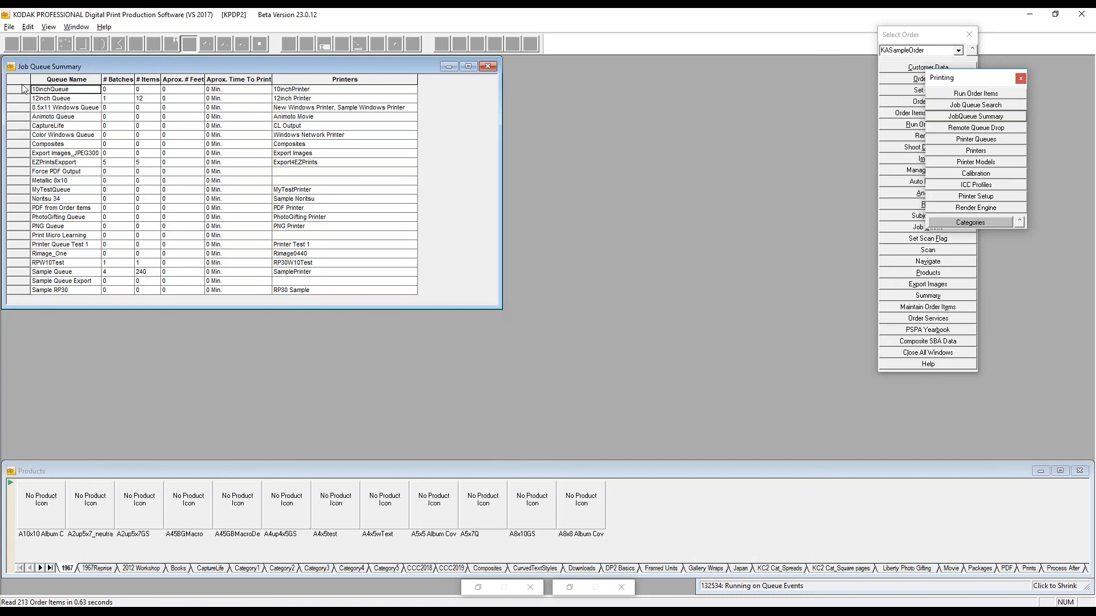
drag(23, 89, 22, 290)
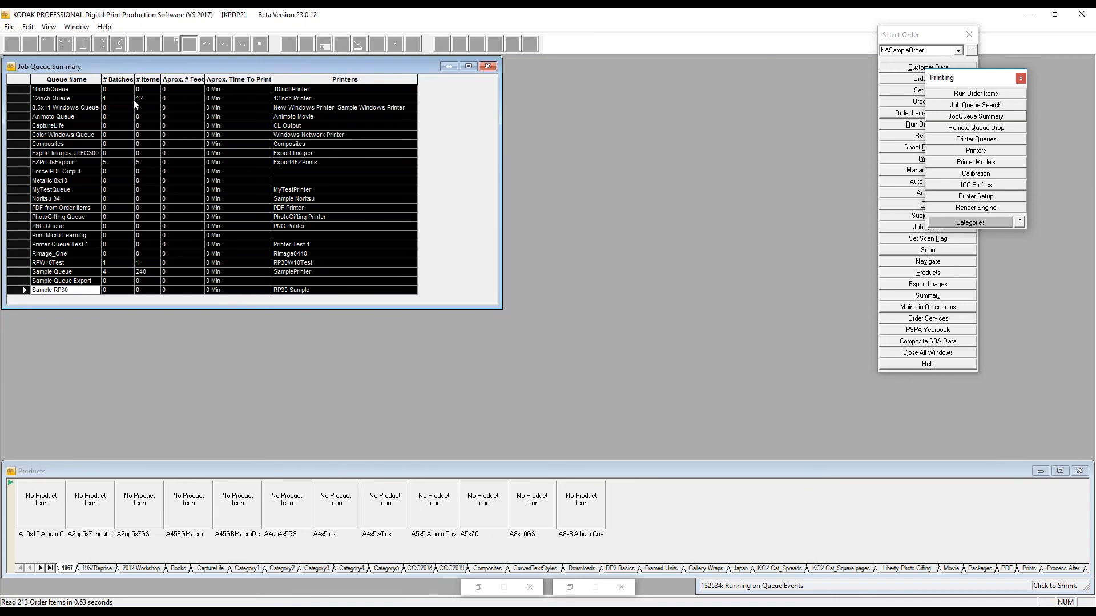
click(118, 80)
click(146, 79)
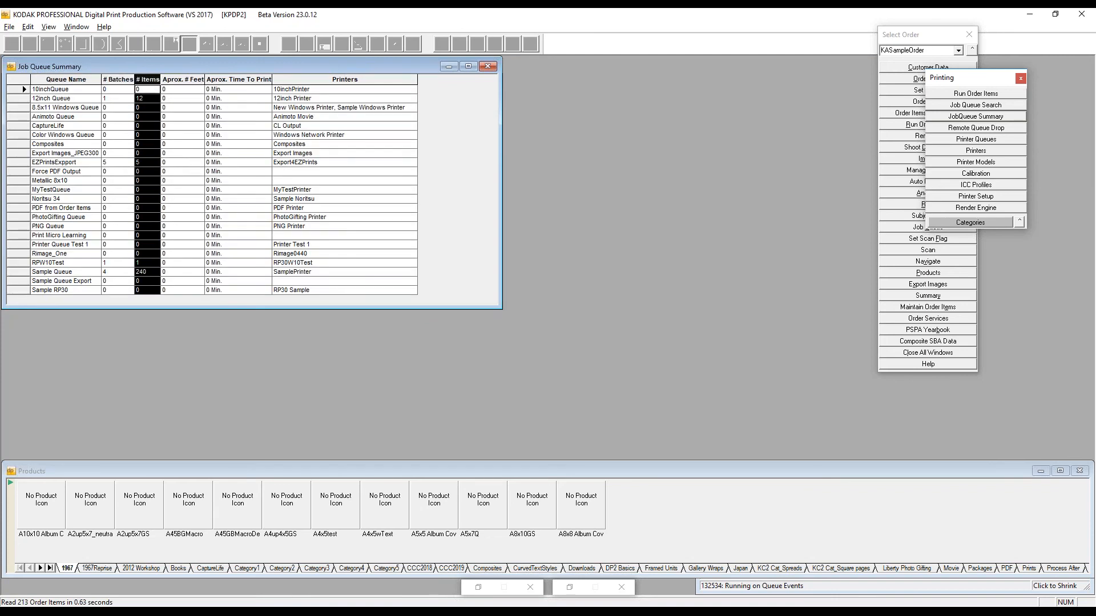
click(184, 78)
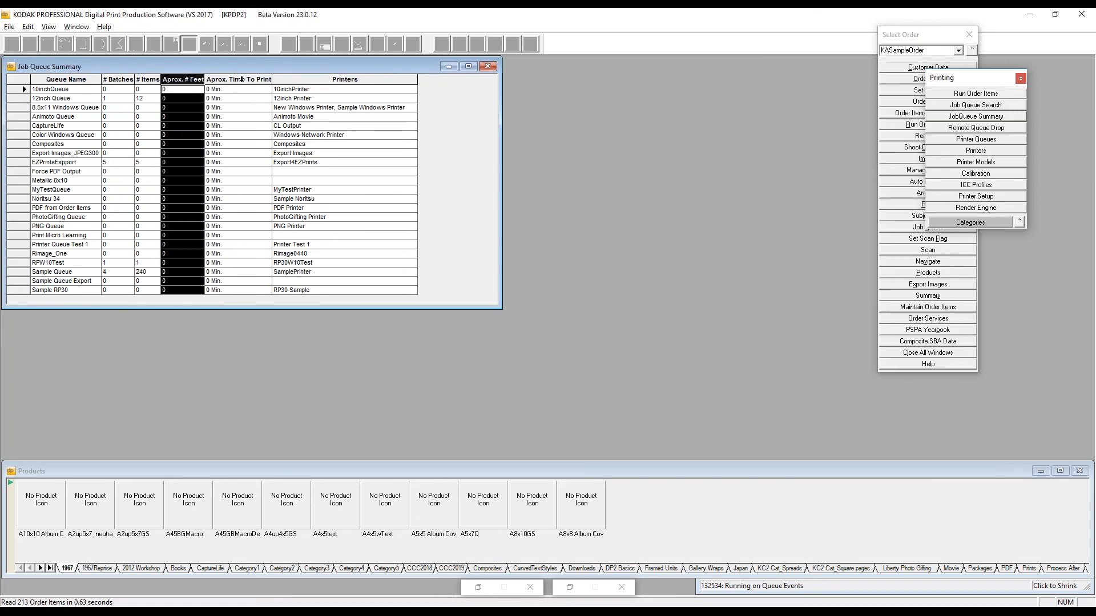
click(242, 80)
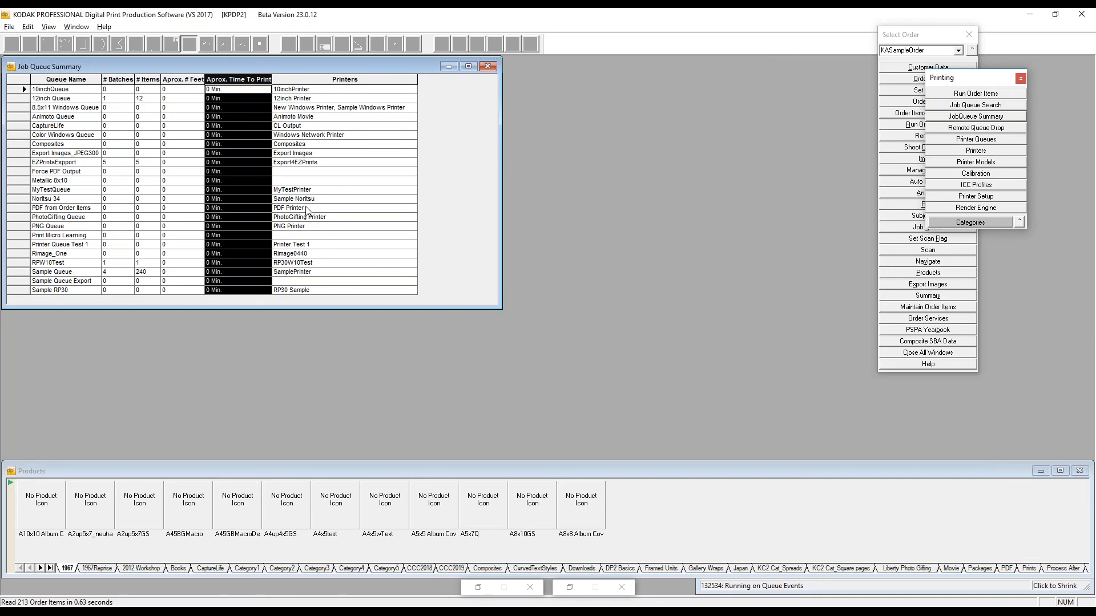
click(489, 67)
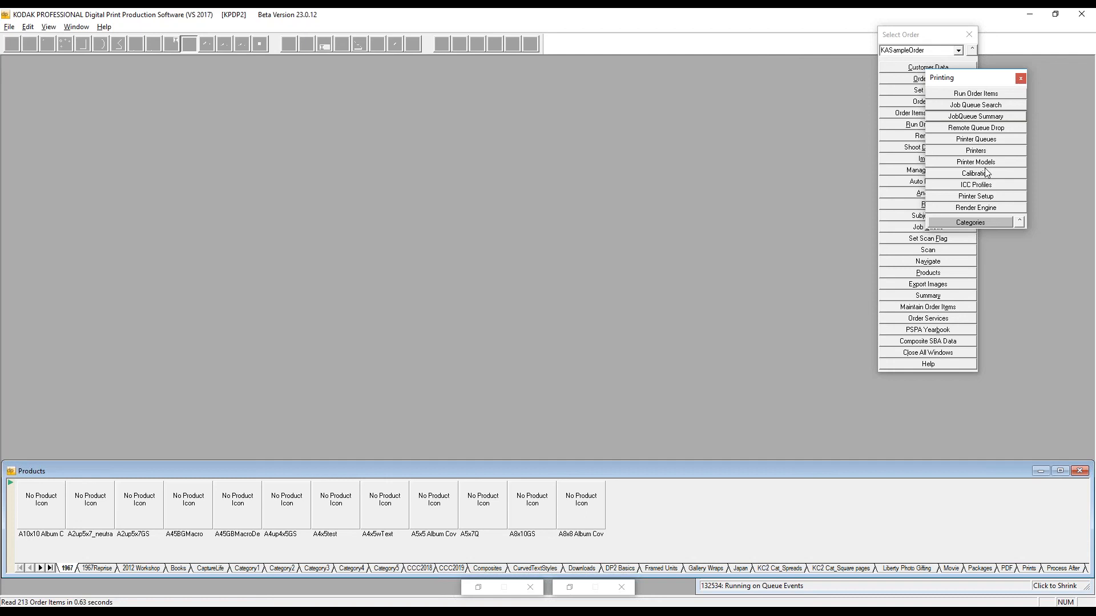
- Open Global Adjust Images from the Order Entry category, enter KASampleOrder as the order, and view its images
click(992, 222)
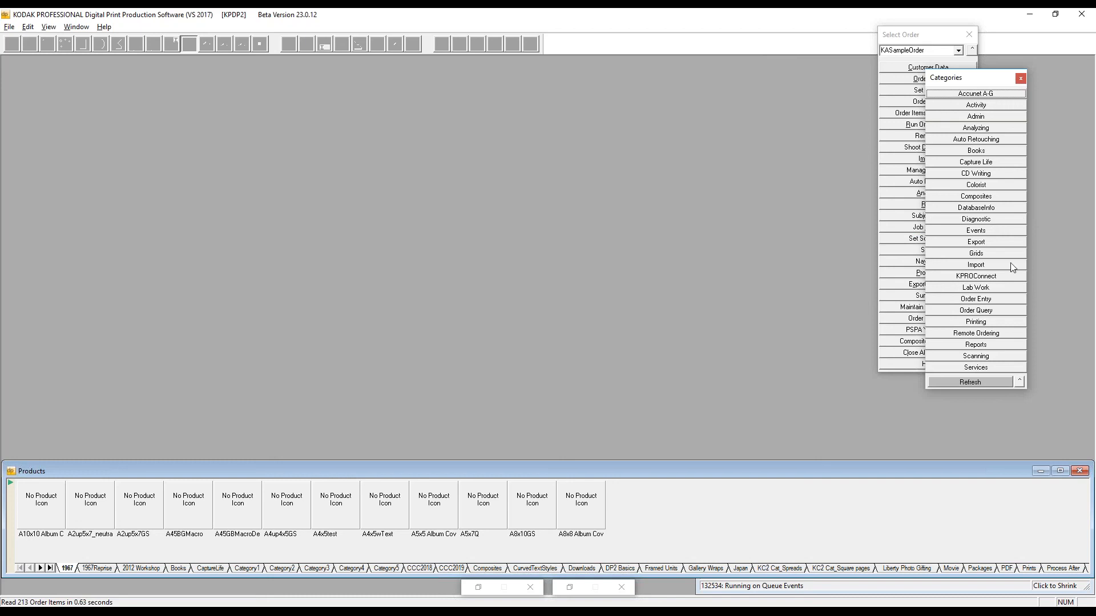
click(1009, 300)
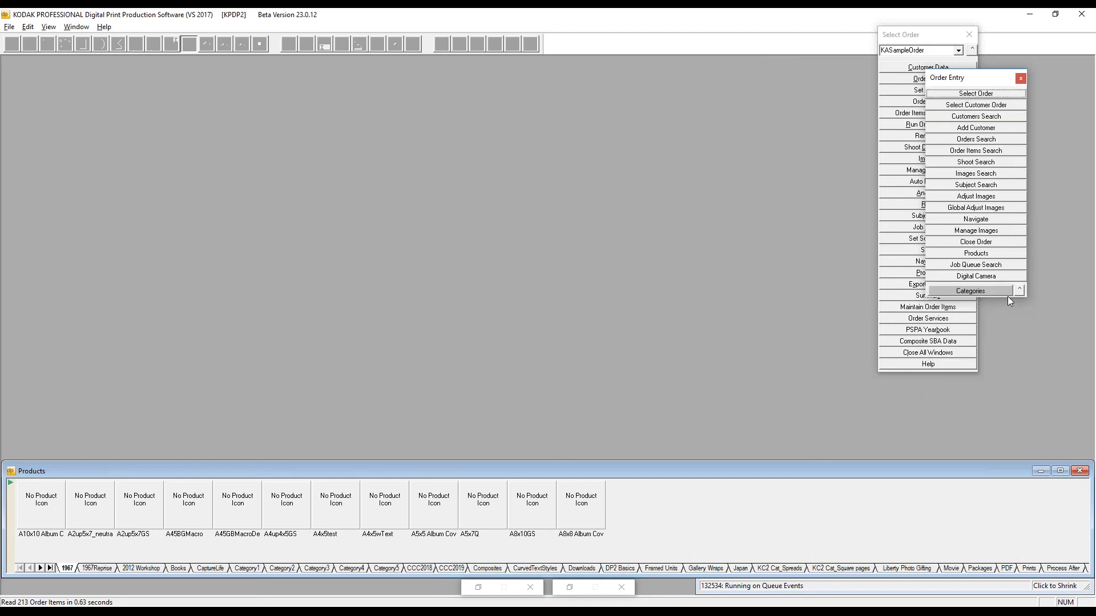
click(998, 211)
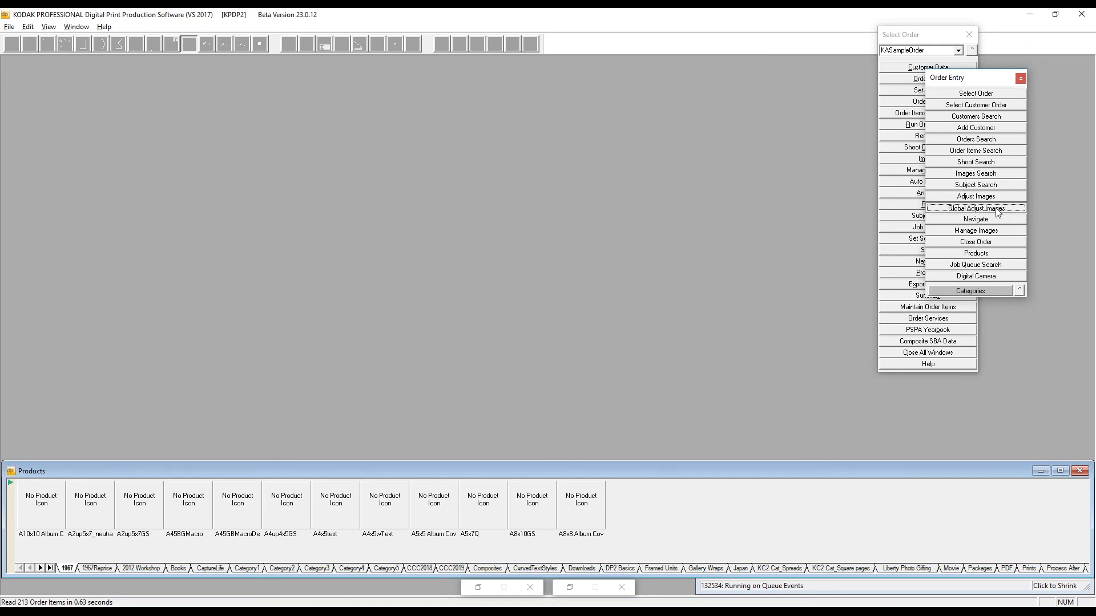
drag(425, 69, 588, 70)
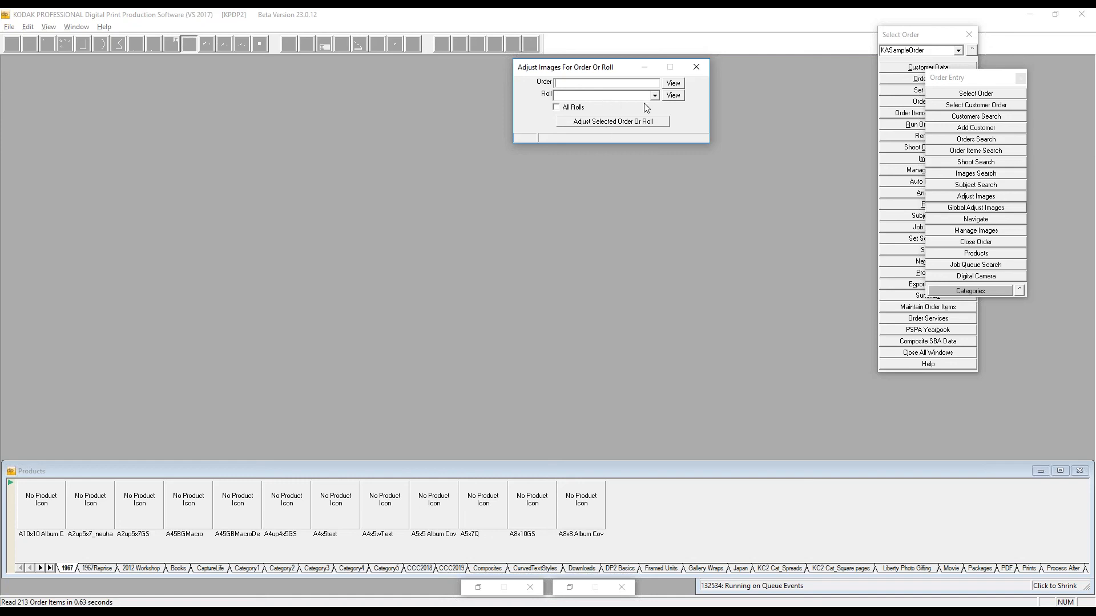
text(KASampleOrder)
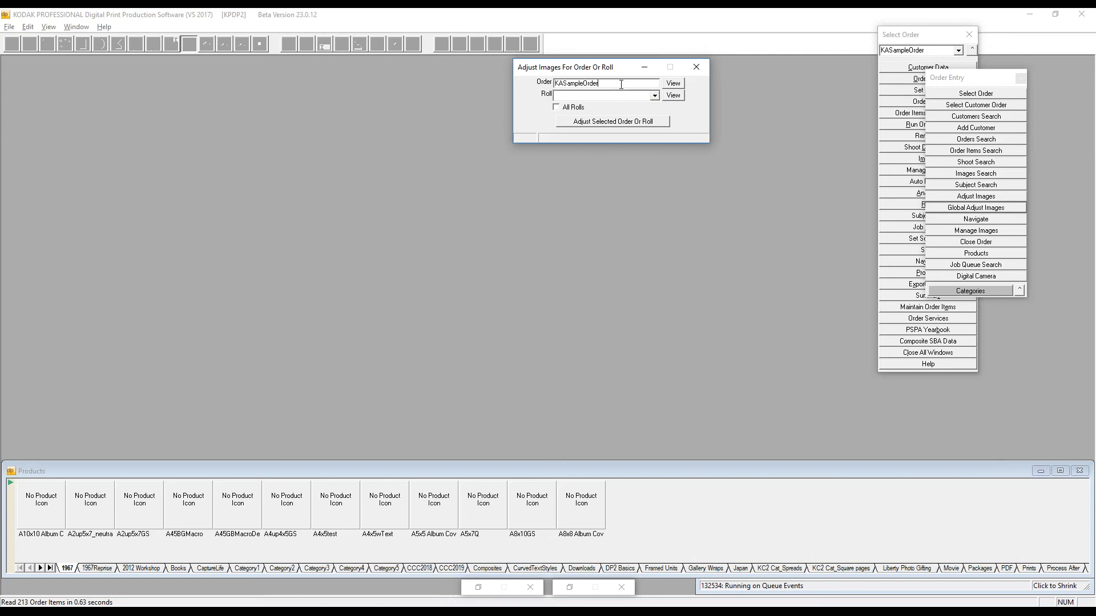
click(672, 84)
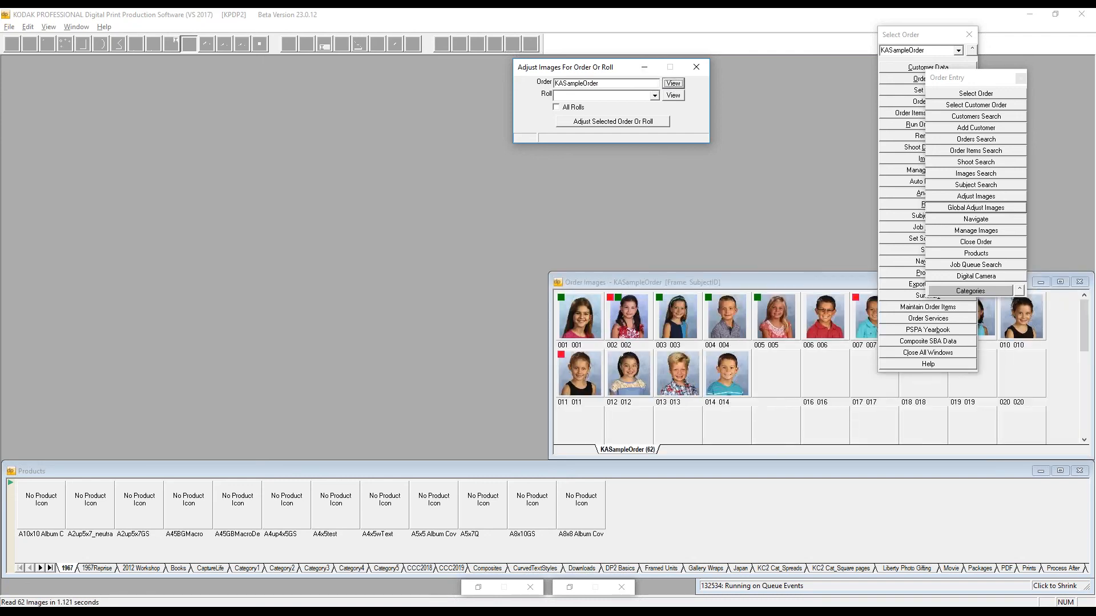
- Include all rolls, open the correction controls for the selected order, and move the adjustment dialog clear of the order images
click(570, 107)
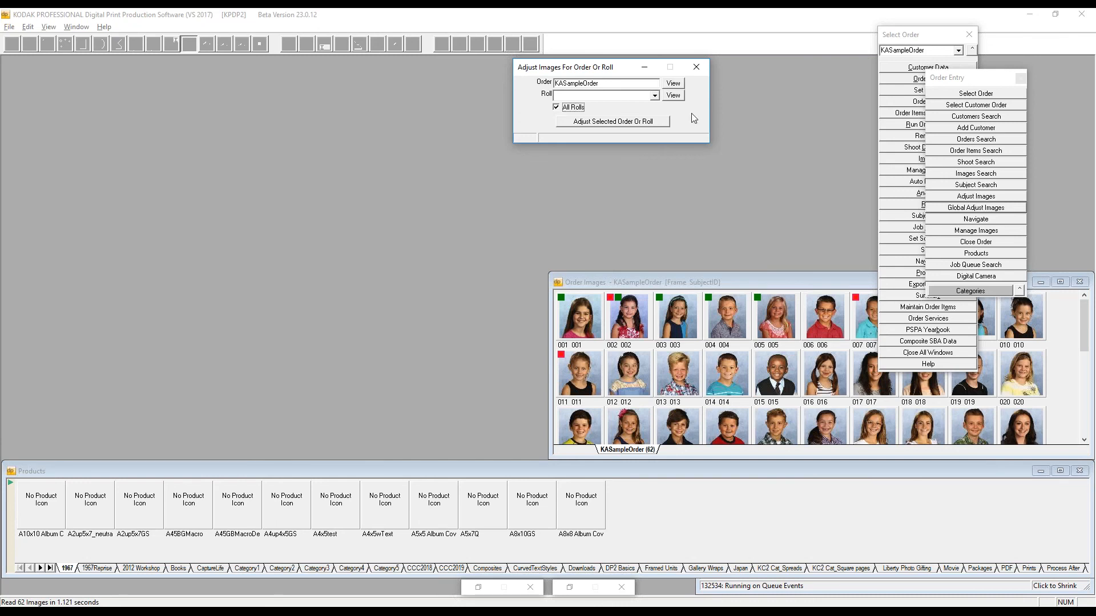
click(614, 123)
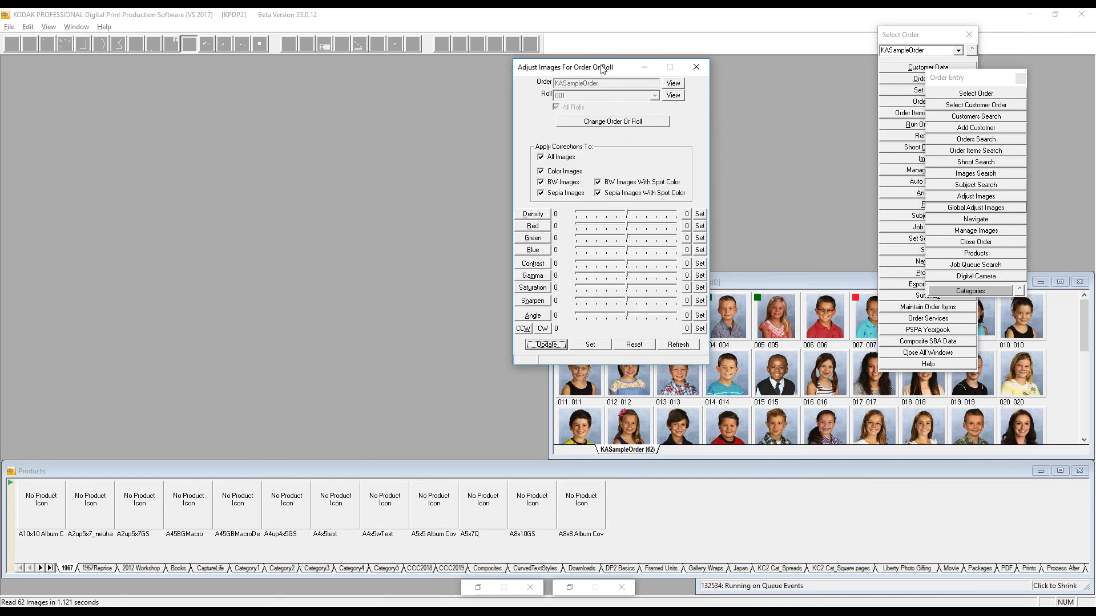
drag(602, 68, 437, 70)
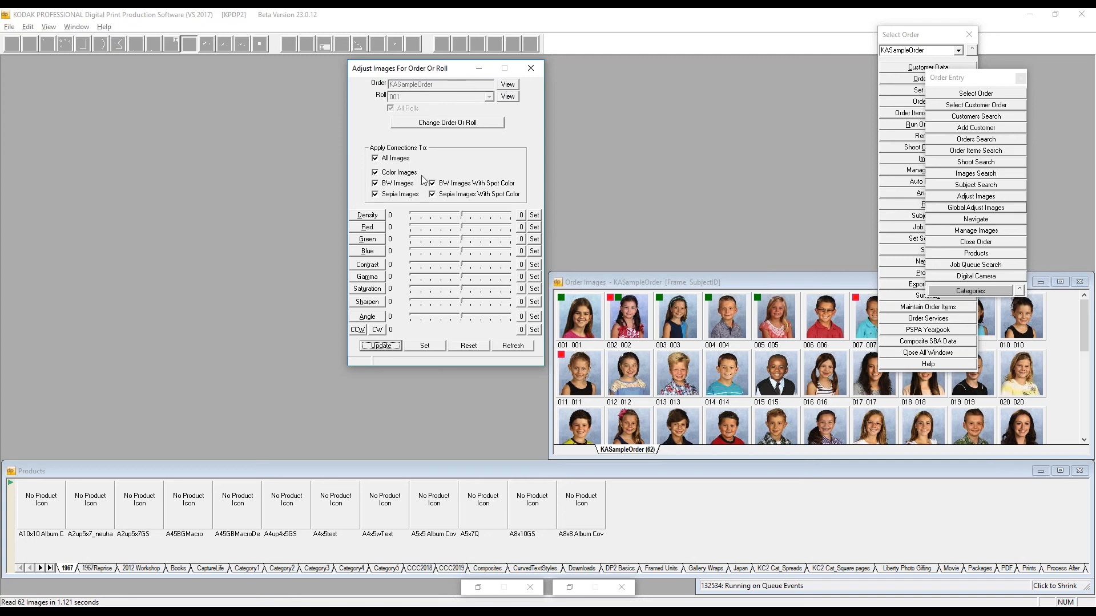
- Limit the corrections to color images only, excluding all BW, sepia and spot color images, and set the Red correction to 12
click(392, 187)
click(432, 184)
click(432, 194)
click(375, 194)
drag(462, 227, 469, 227)
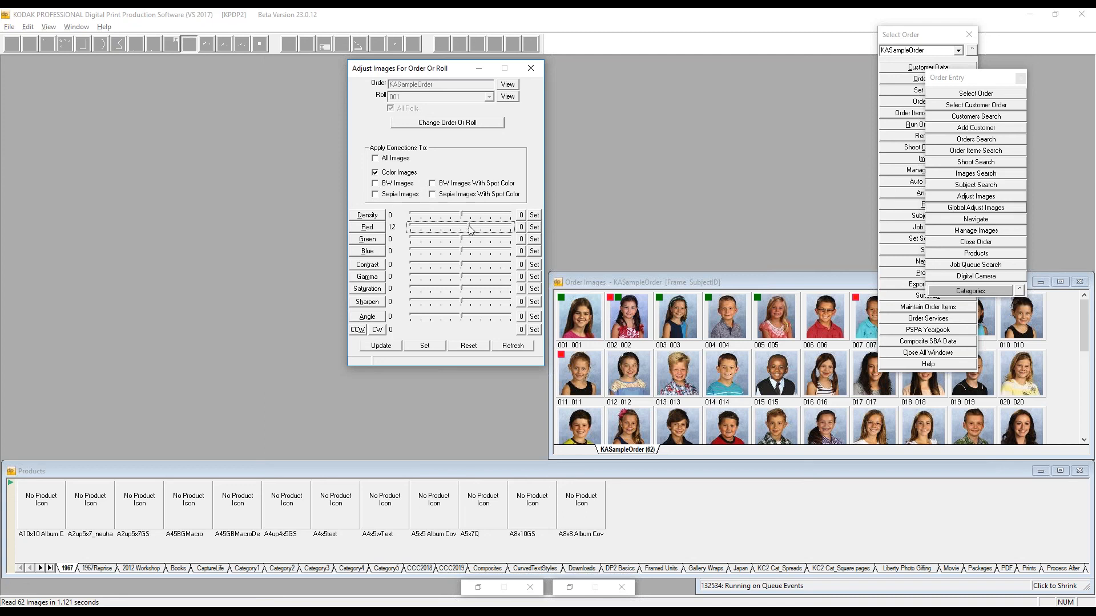